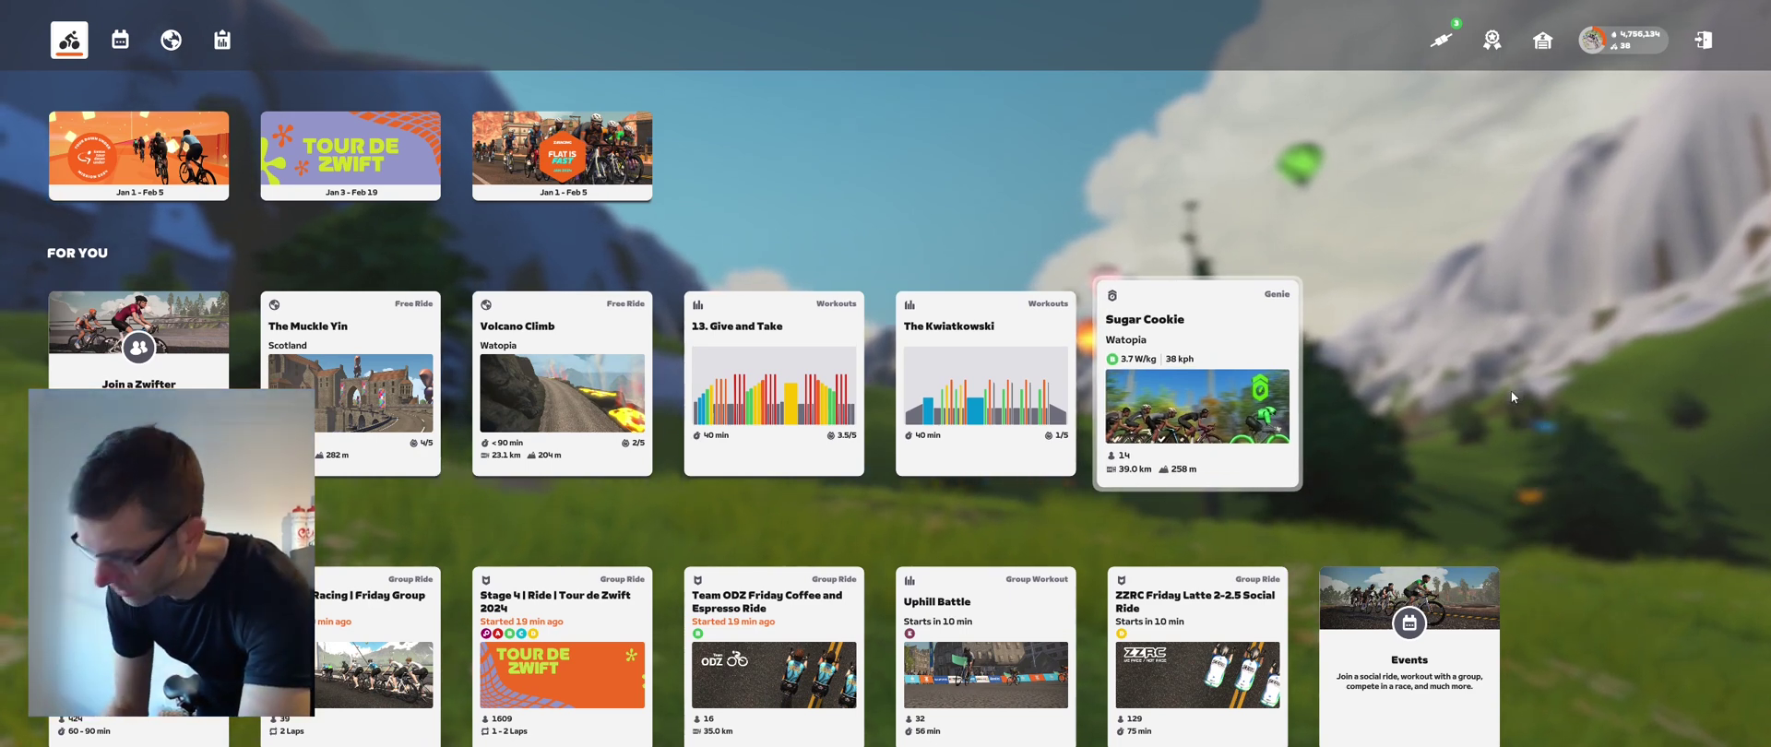
Switch away from full-screen Zwift with Alt+Tab to reach the Windows desktop.
key("alt+Tab")
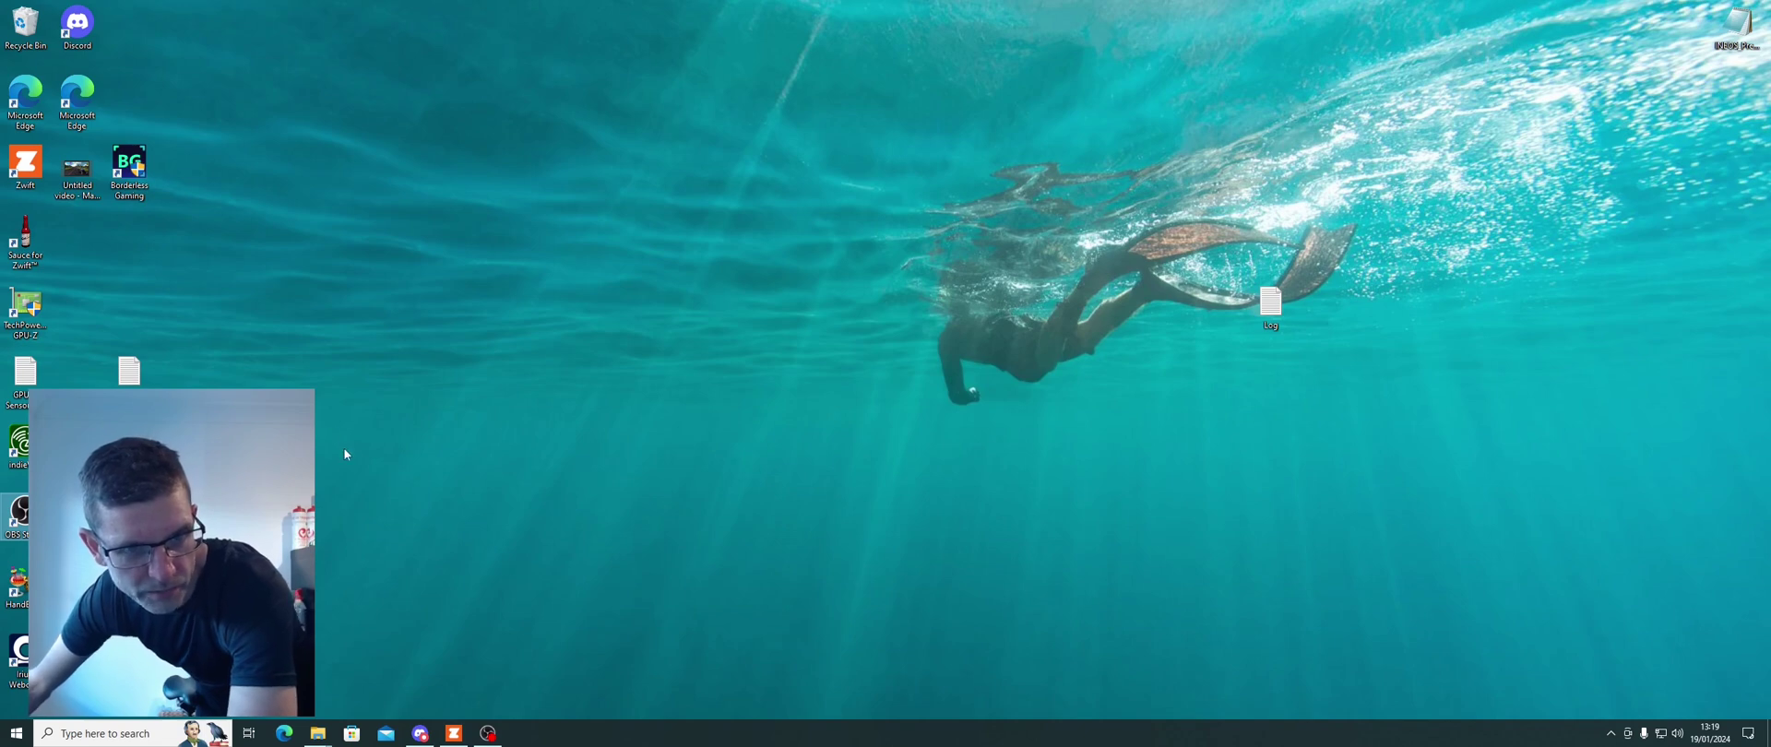
Bring up Discord from the taskbar on the Sauce server's #gossip channel.
left_click(131, 278)
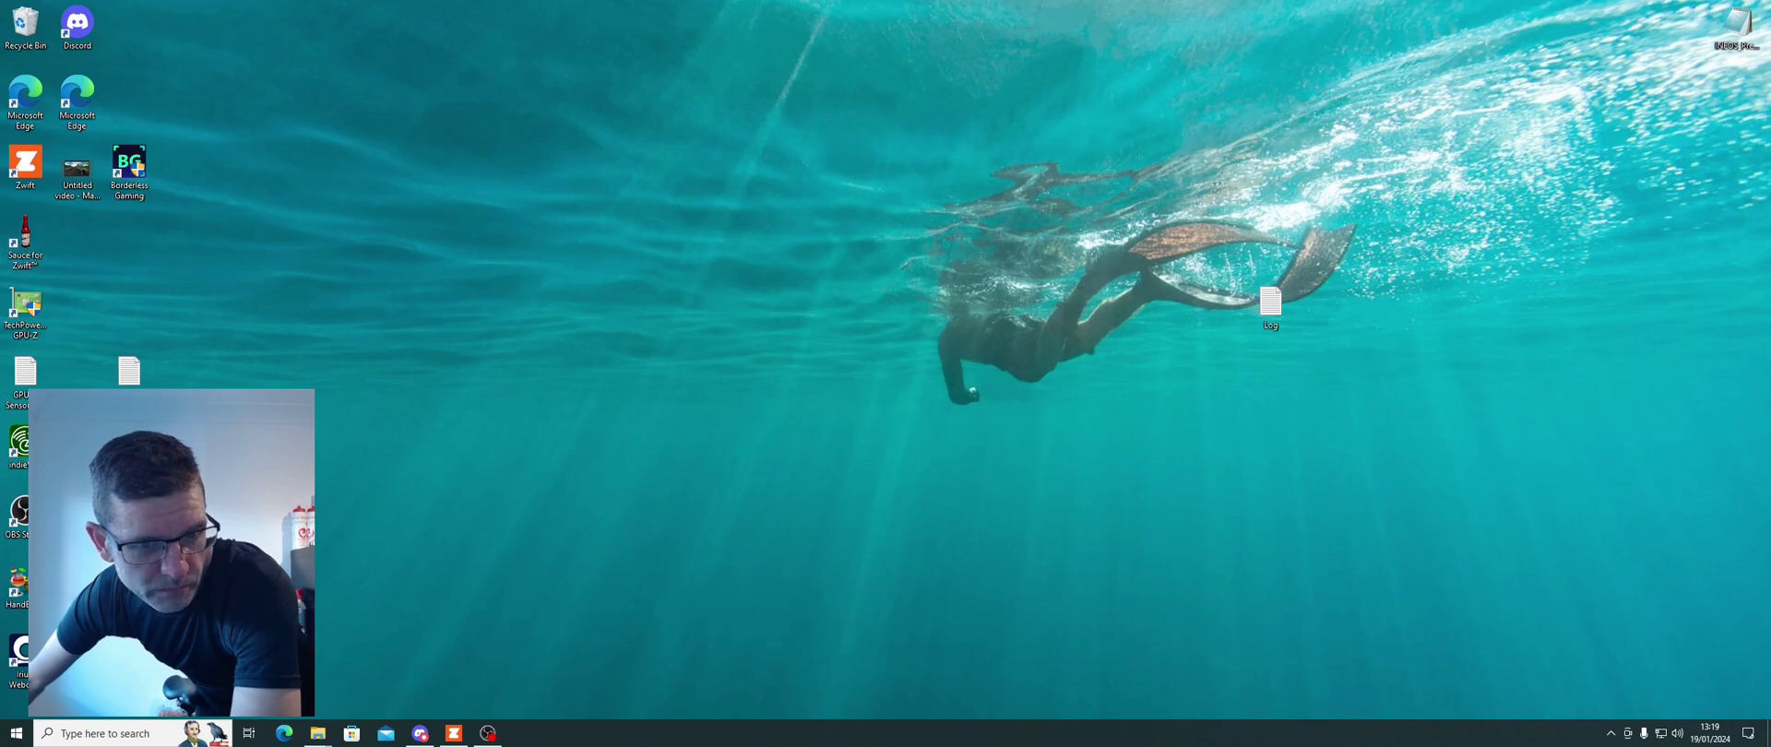
left_click(423, 733)
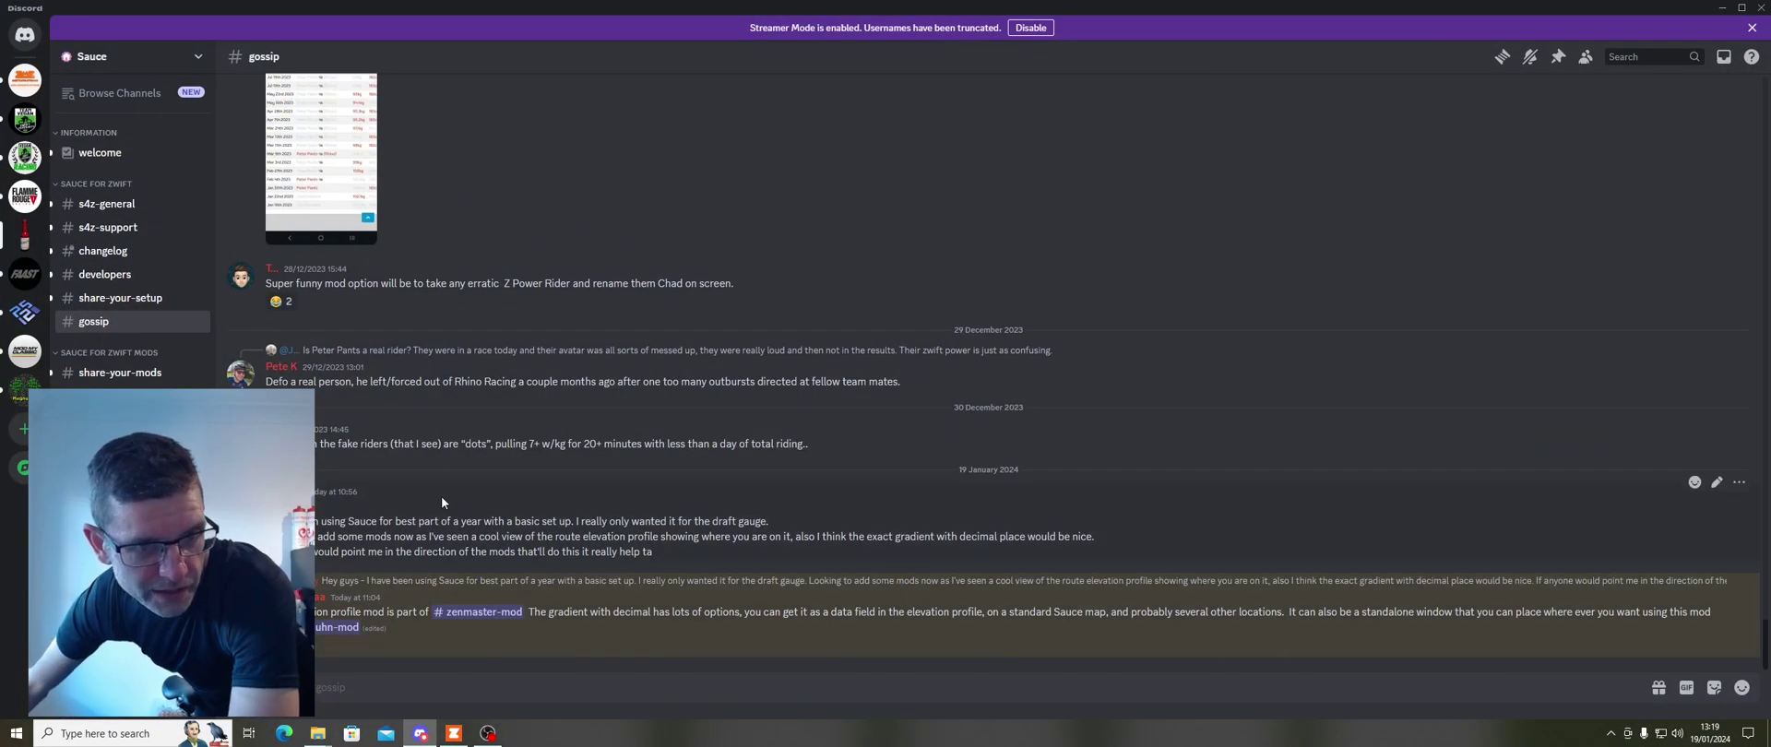
Scroll back through older #gossip messages, then minimise Discord to reveal Zwift.
scroll(440, 497, "up", 5)
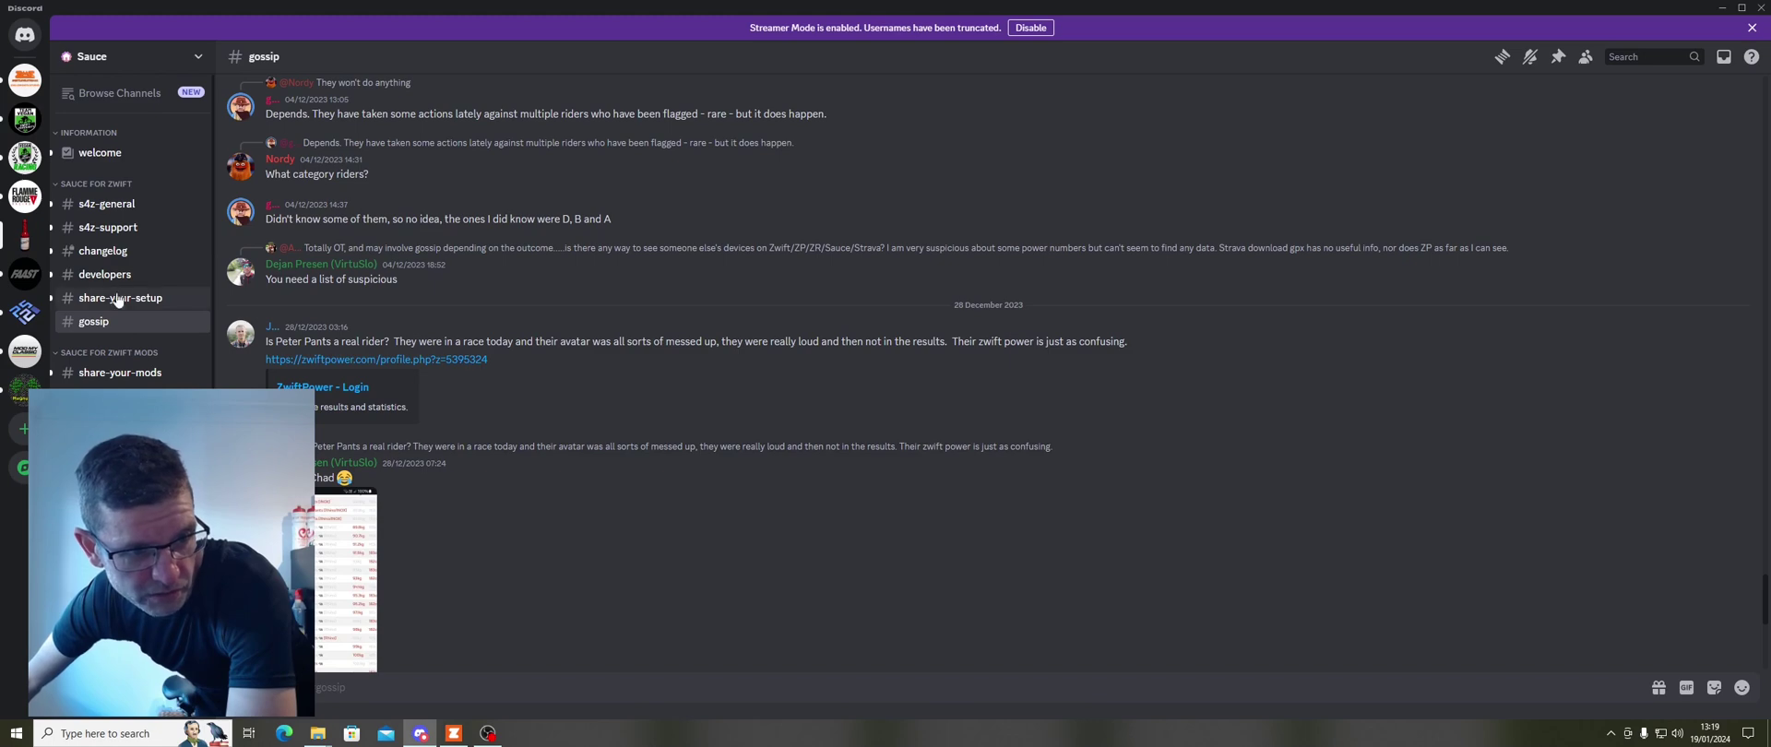
left_click(1721, 9)
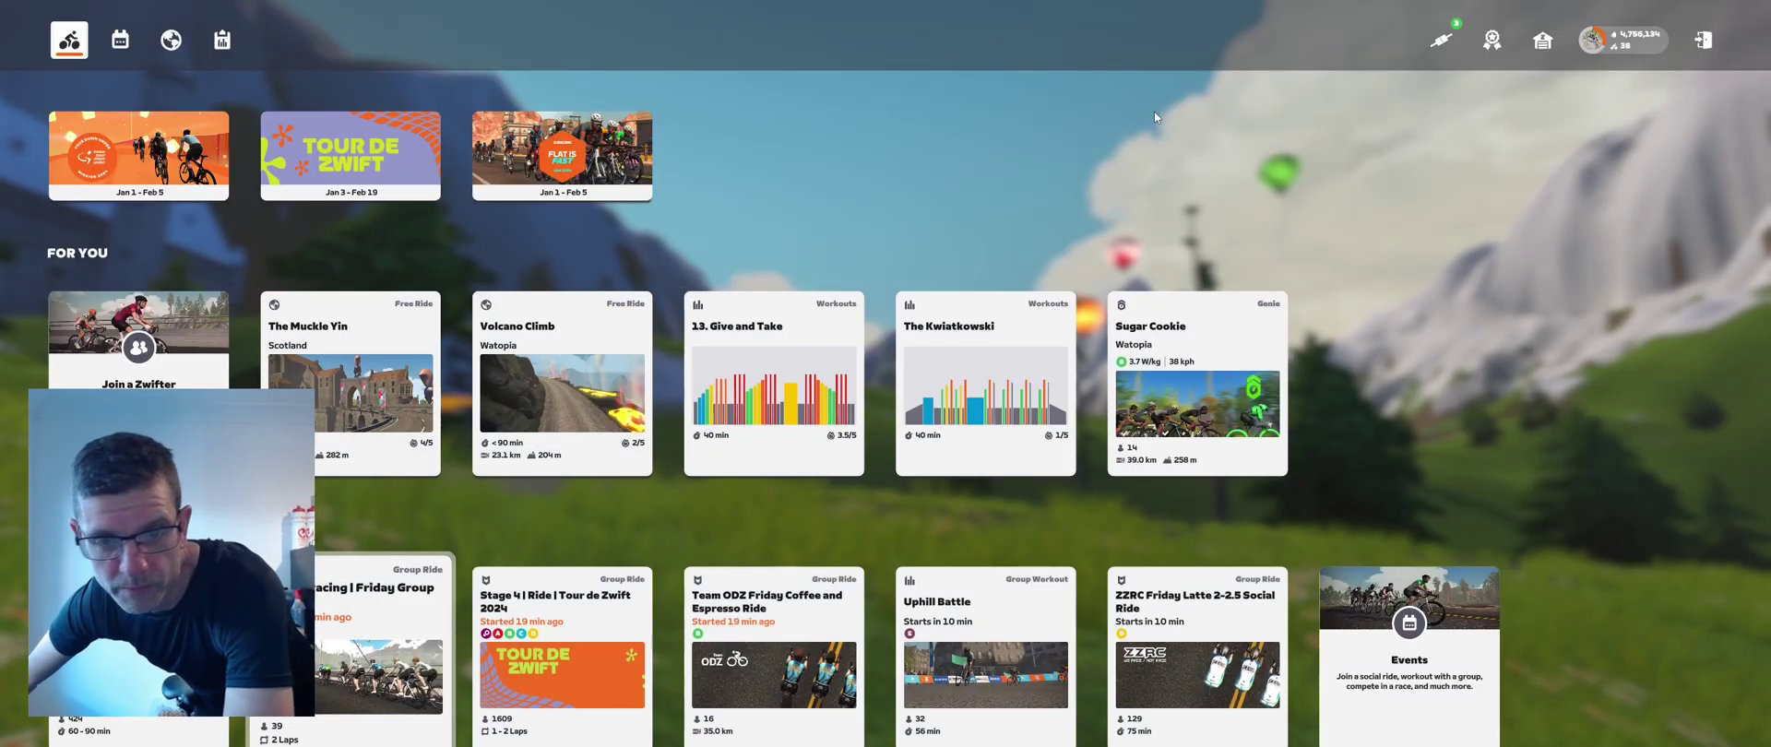
Bring forward the Documents\SauceMods window with dosenhuhn_s4z_mods-0.1.4 and Zenmaster-s4z-mods.
left_click(1677, 7)
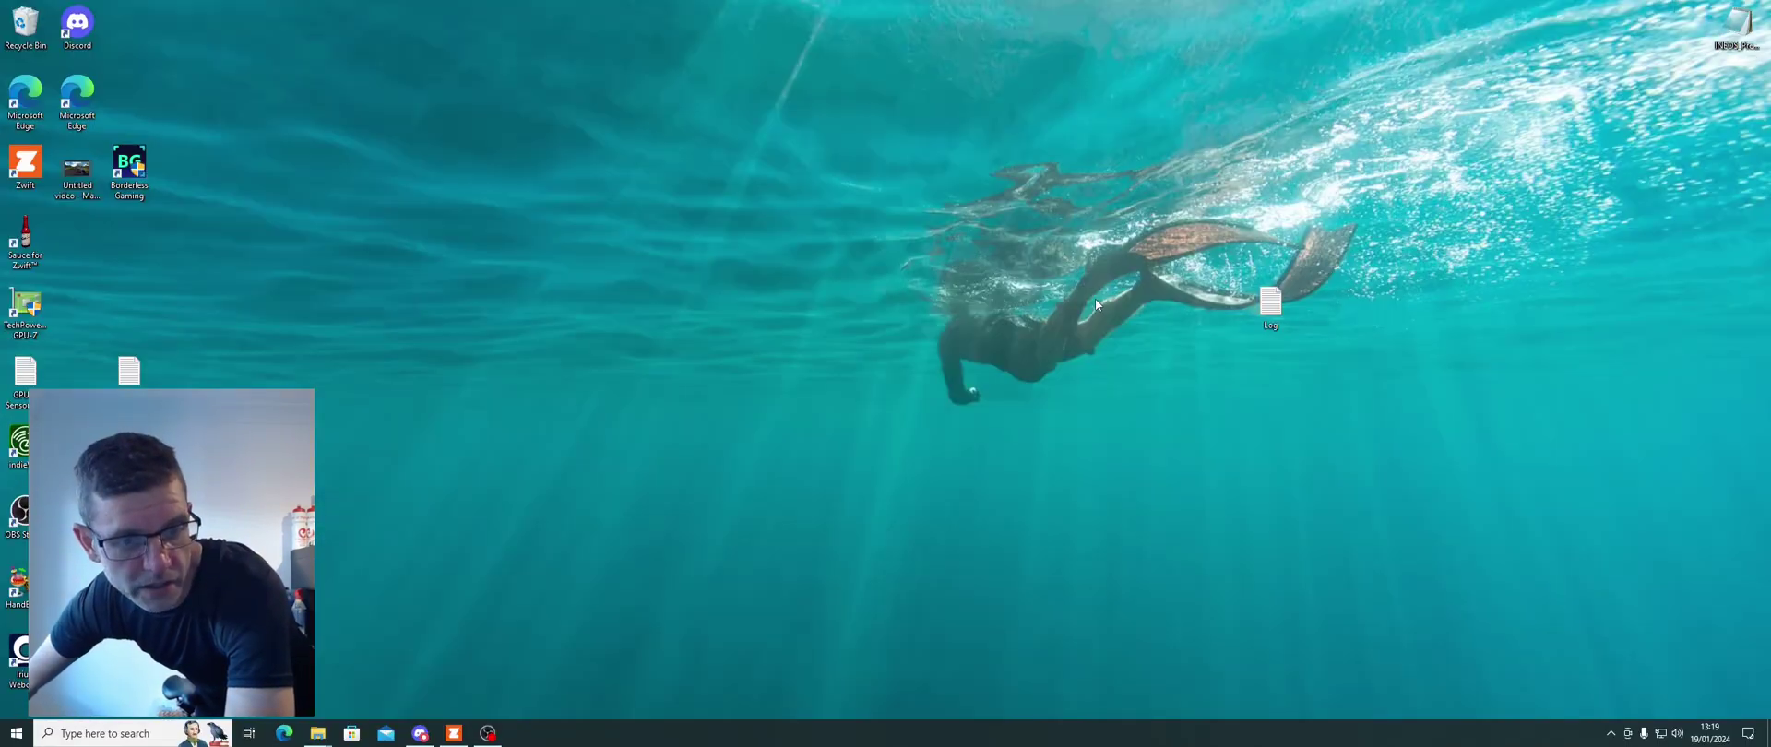
mouse_move(317, 738)
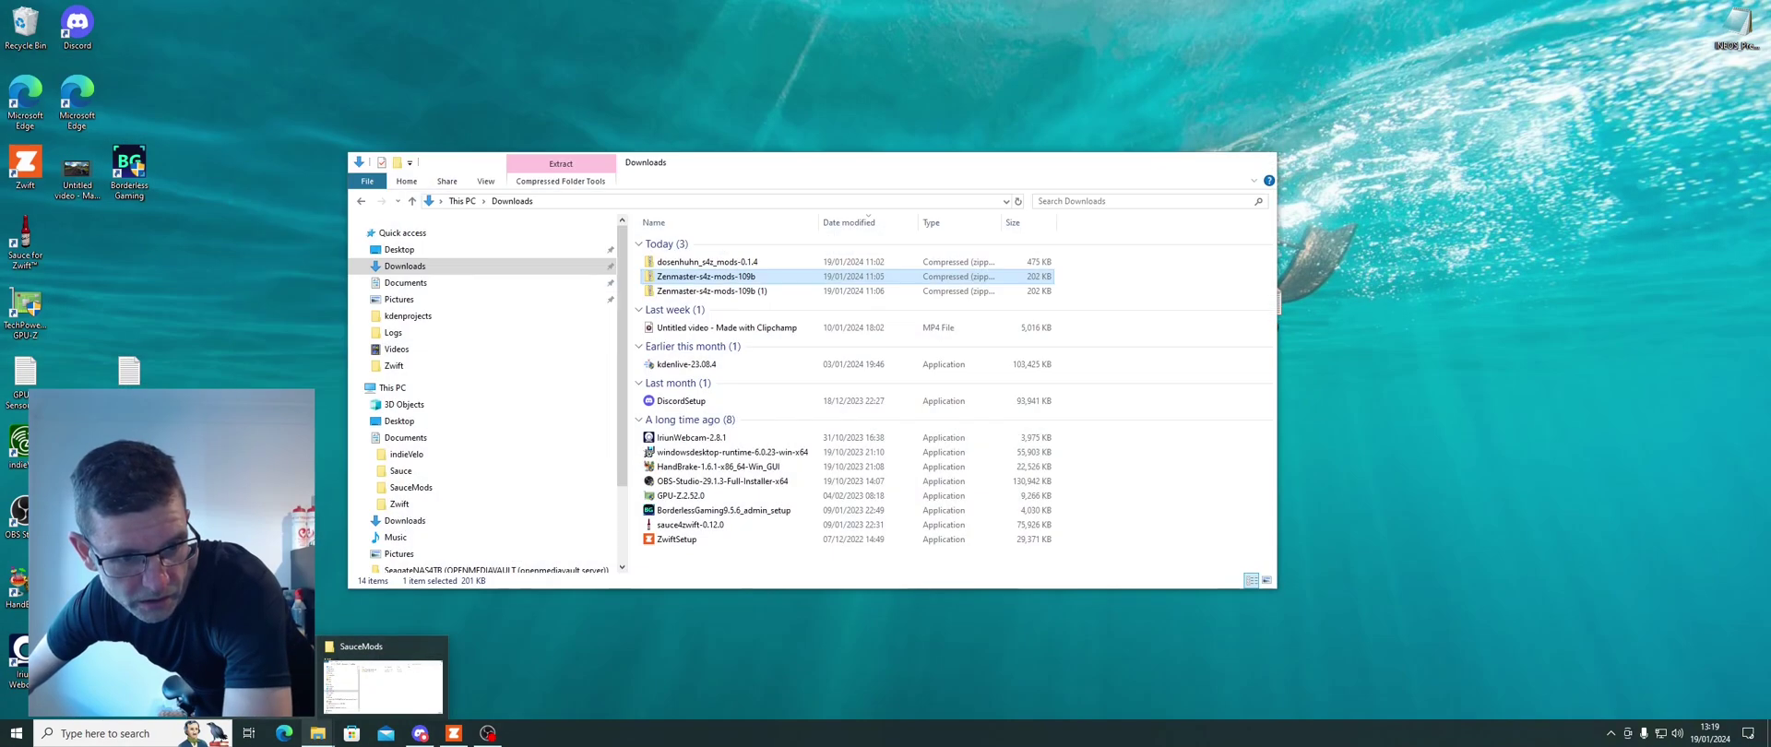
left_click(382, 687)
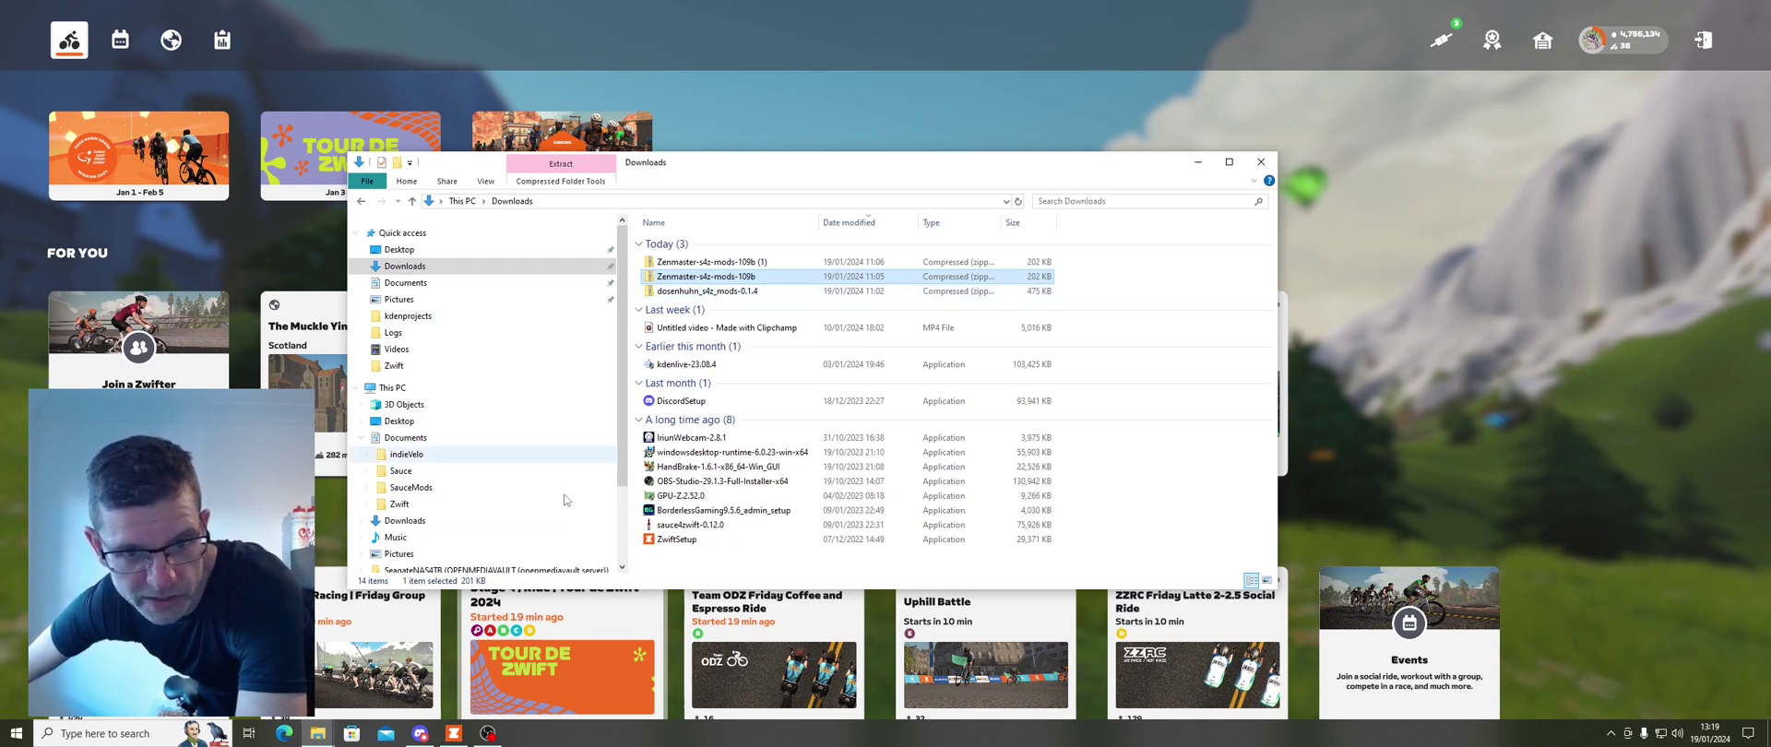
mouse_move(317, 735)
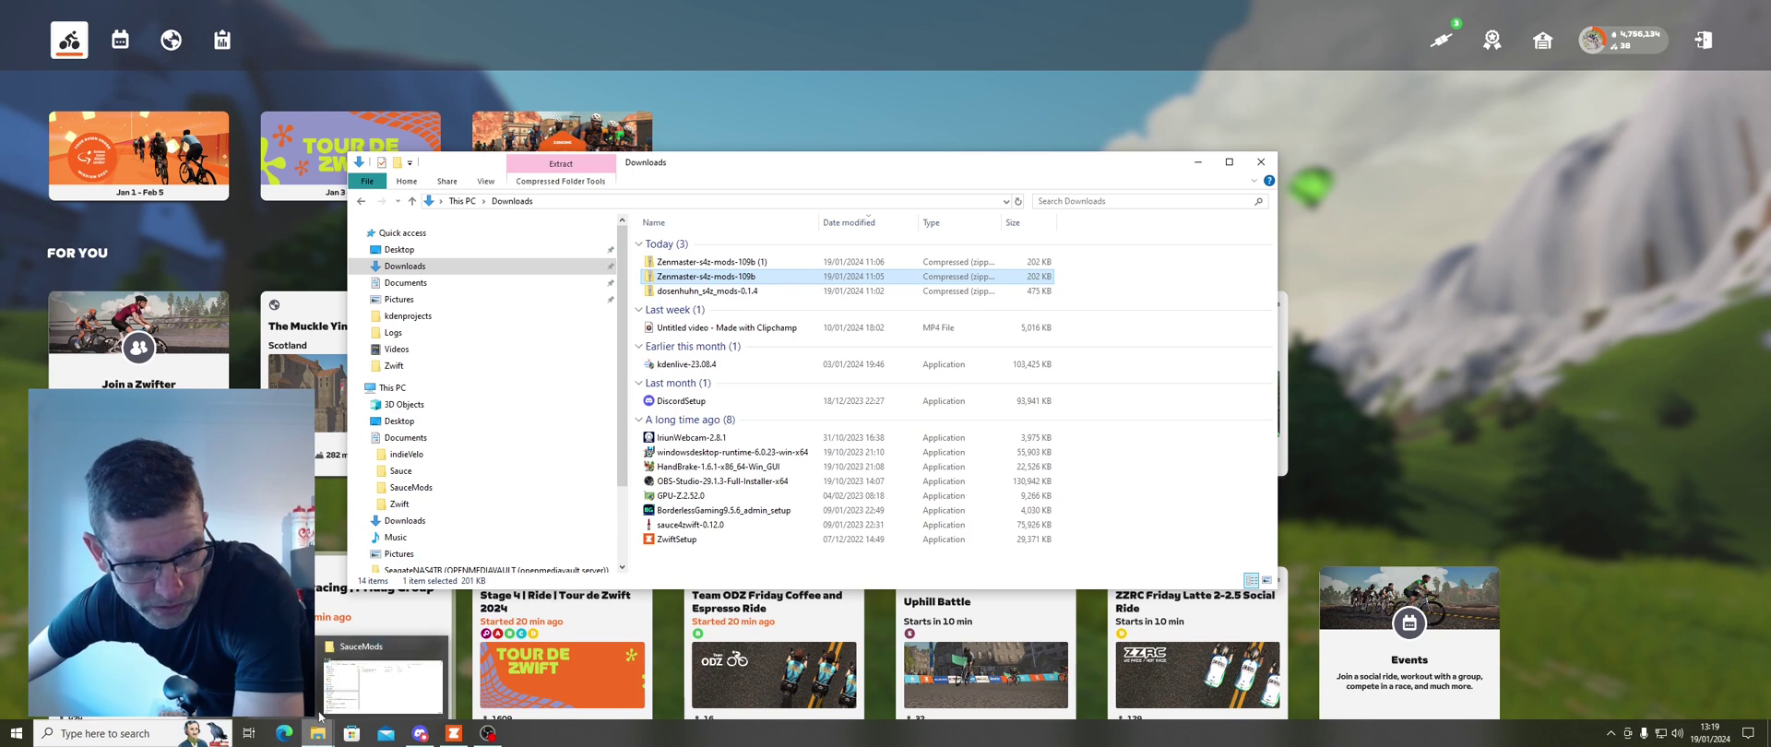
left_click(406, 673)
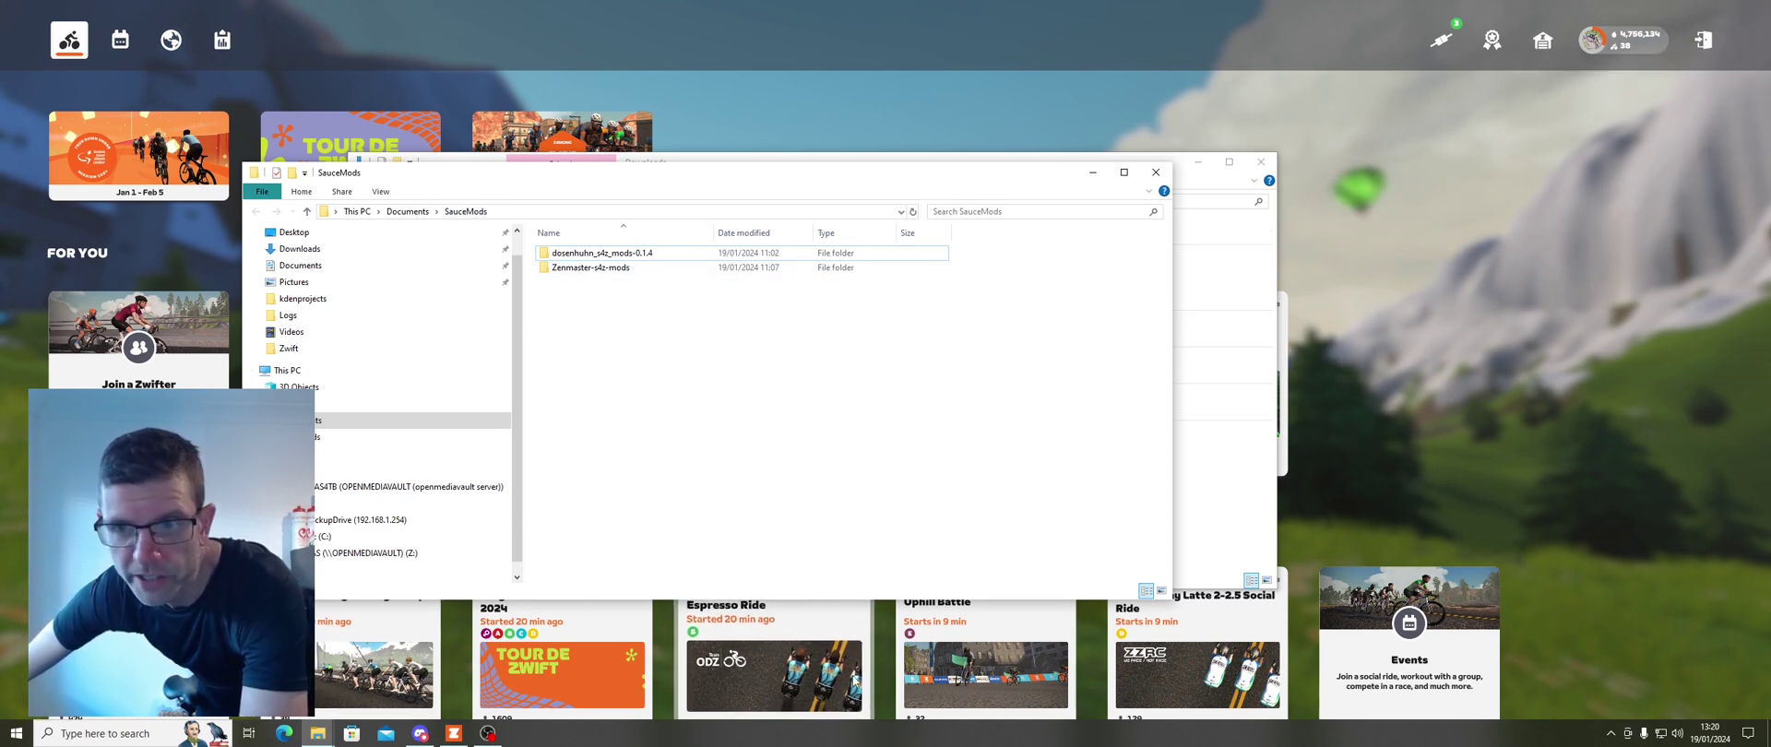
Launch Sauce for Zwift from its desktop shortcut and return to full-screen Zwift.
left_click(1402, 324)
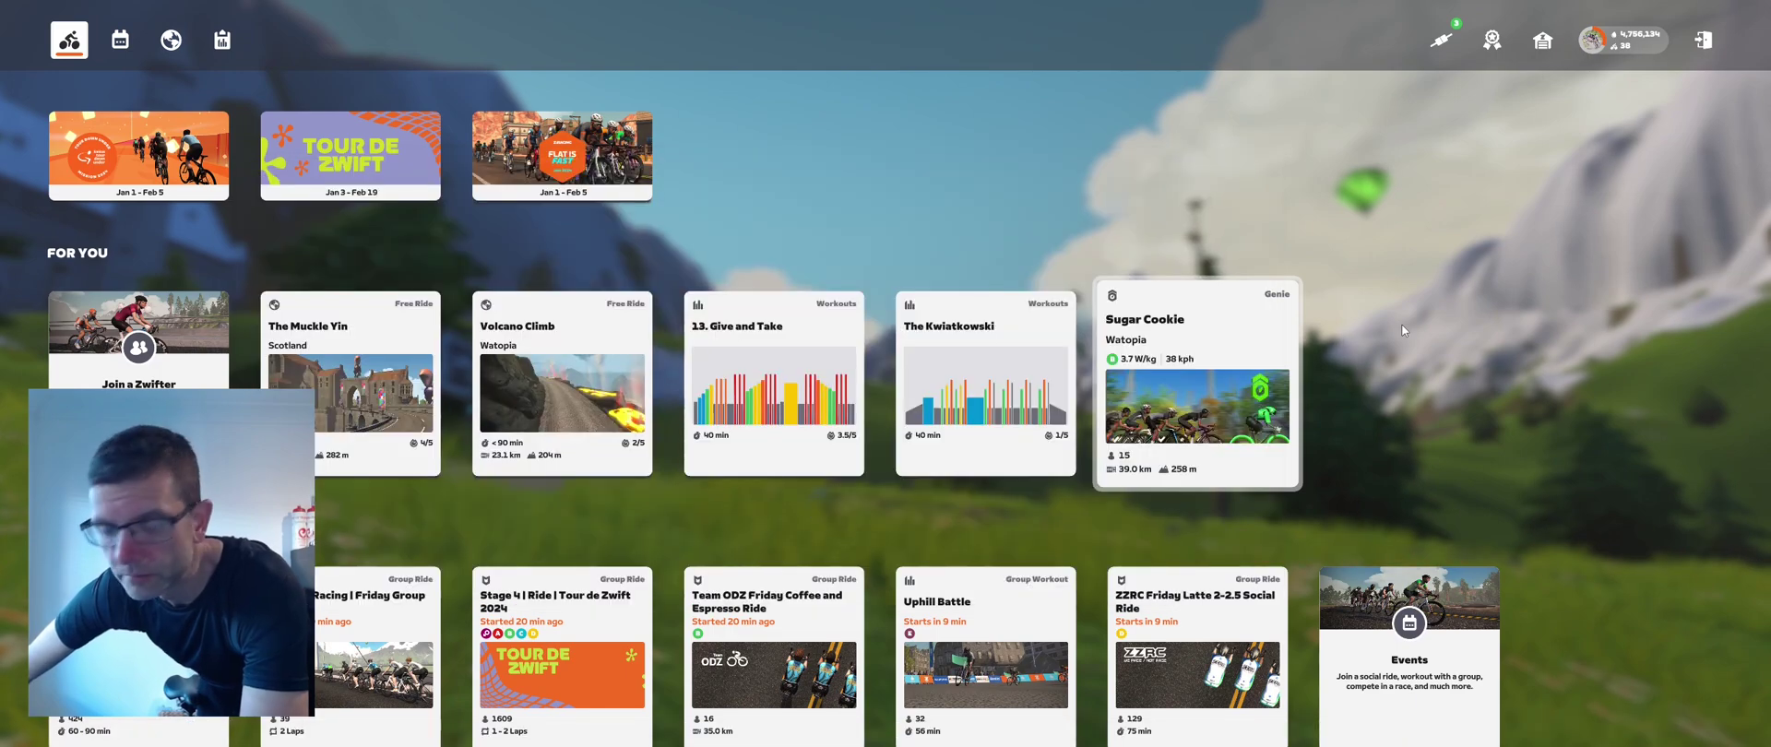
key("super+d")
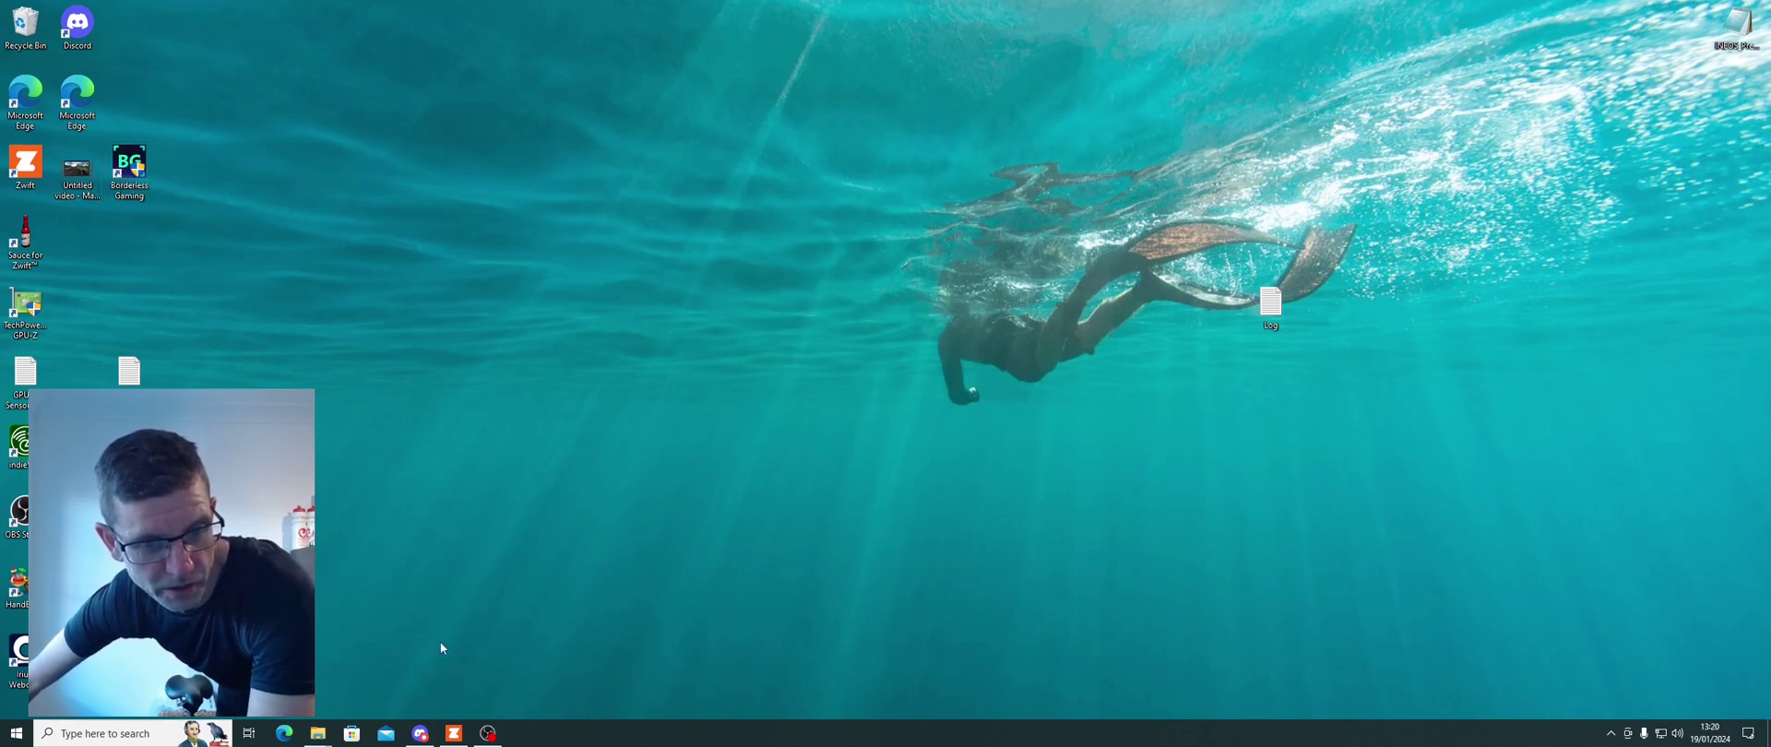
key("alt+Tab")
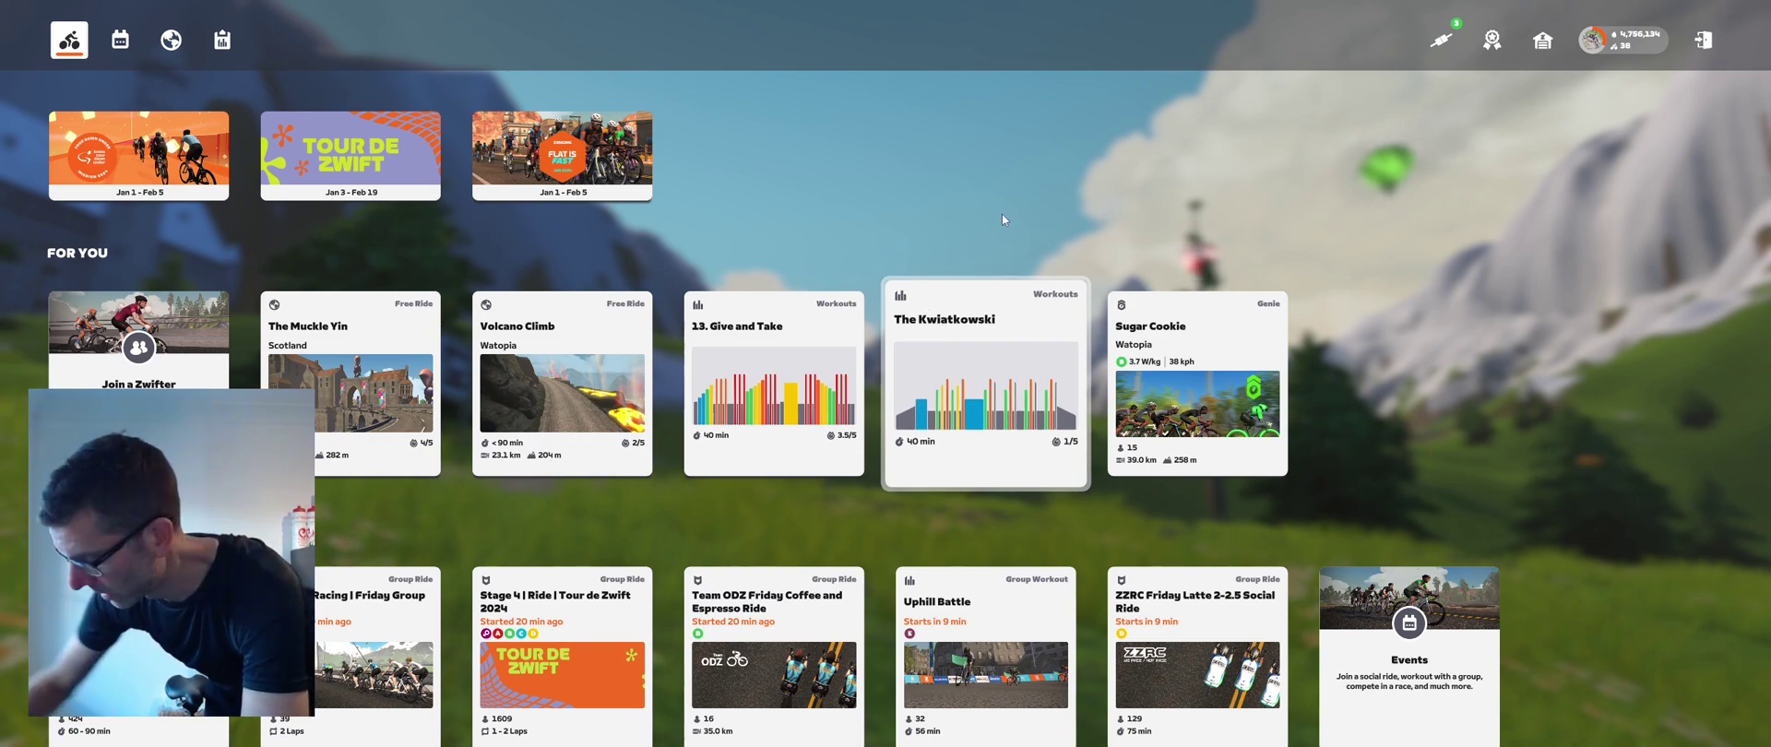
key("super+s")
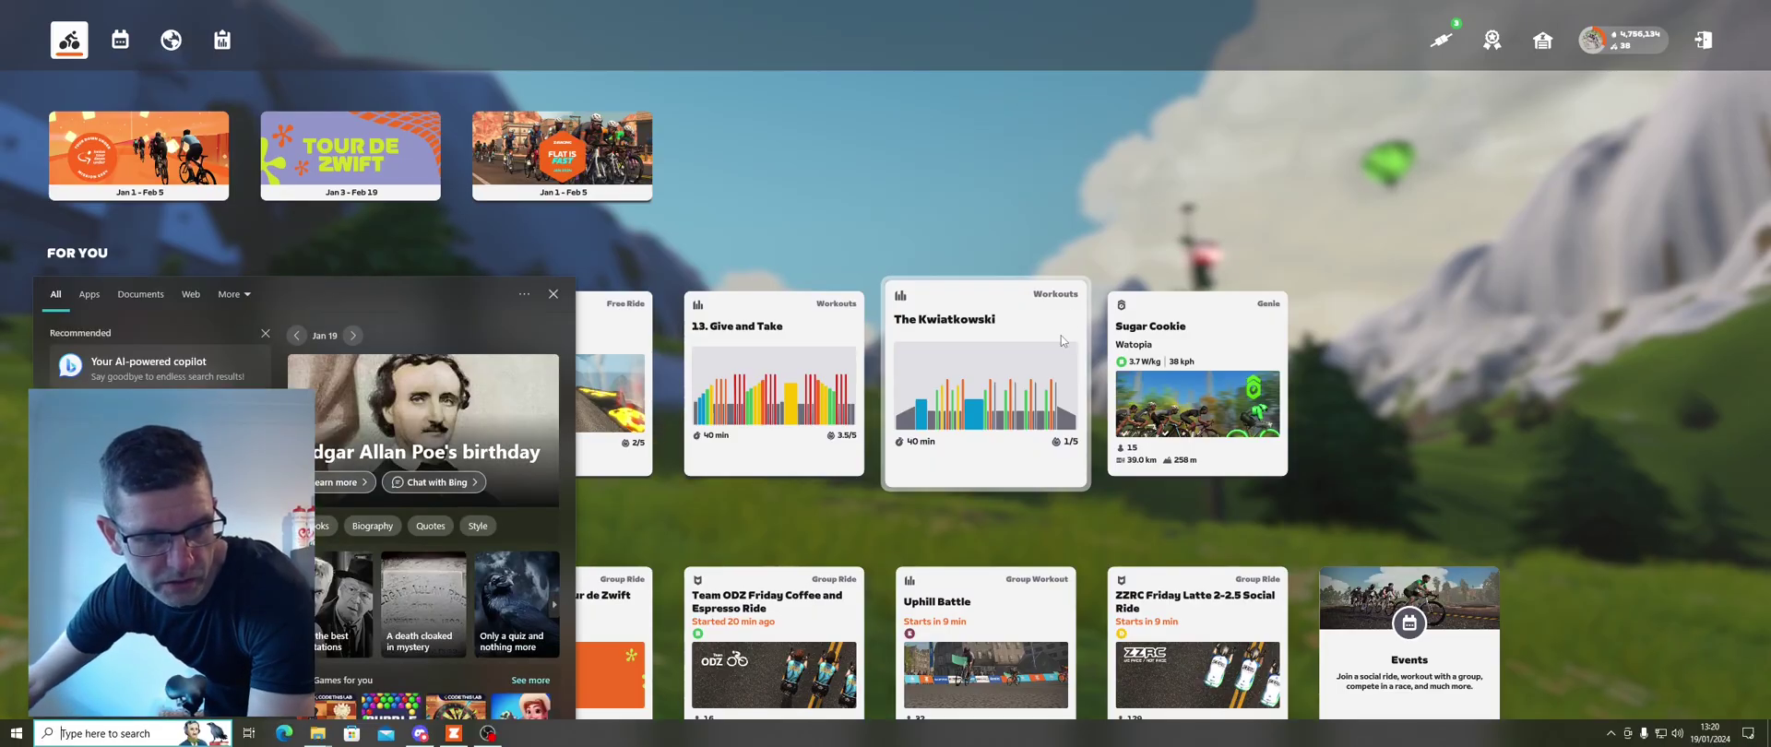
key("super+d")
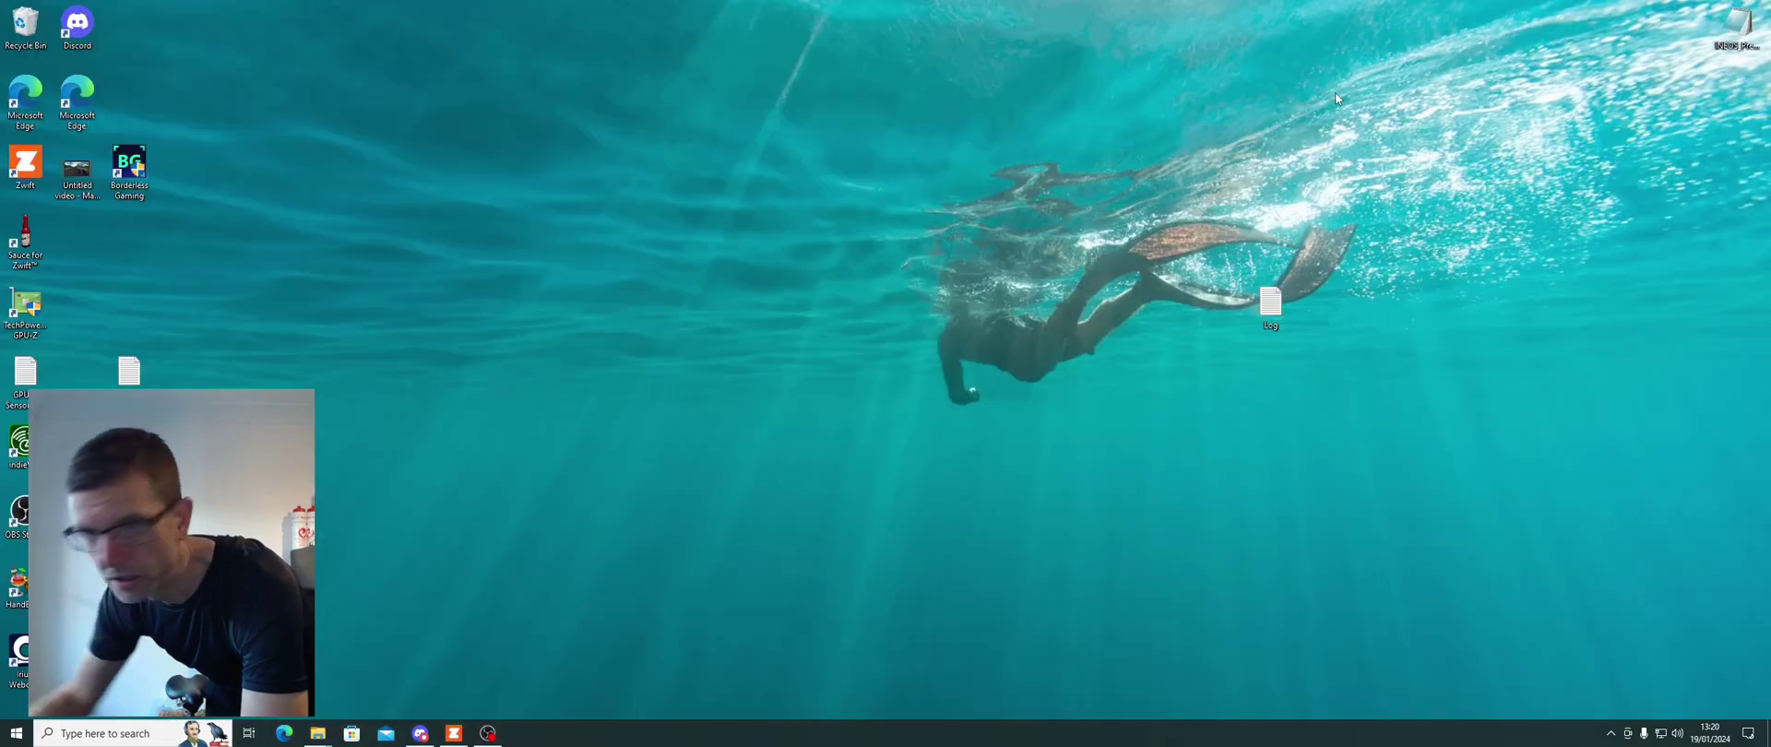
double_click(25, 238)
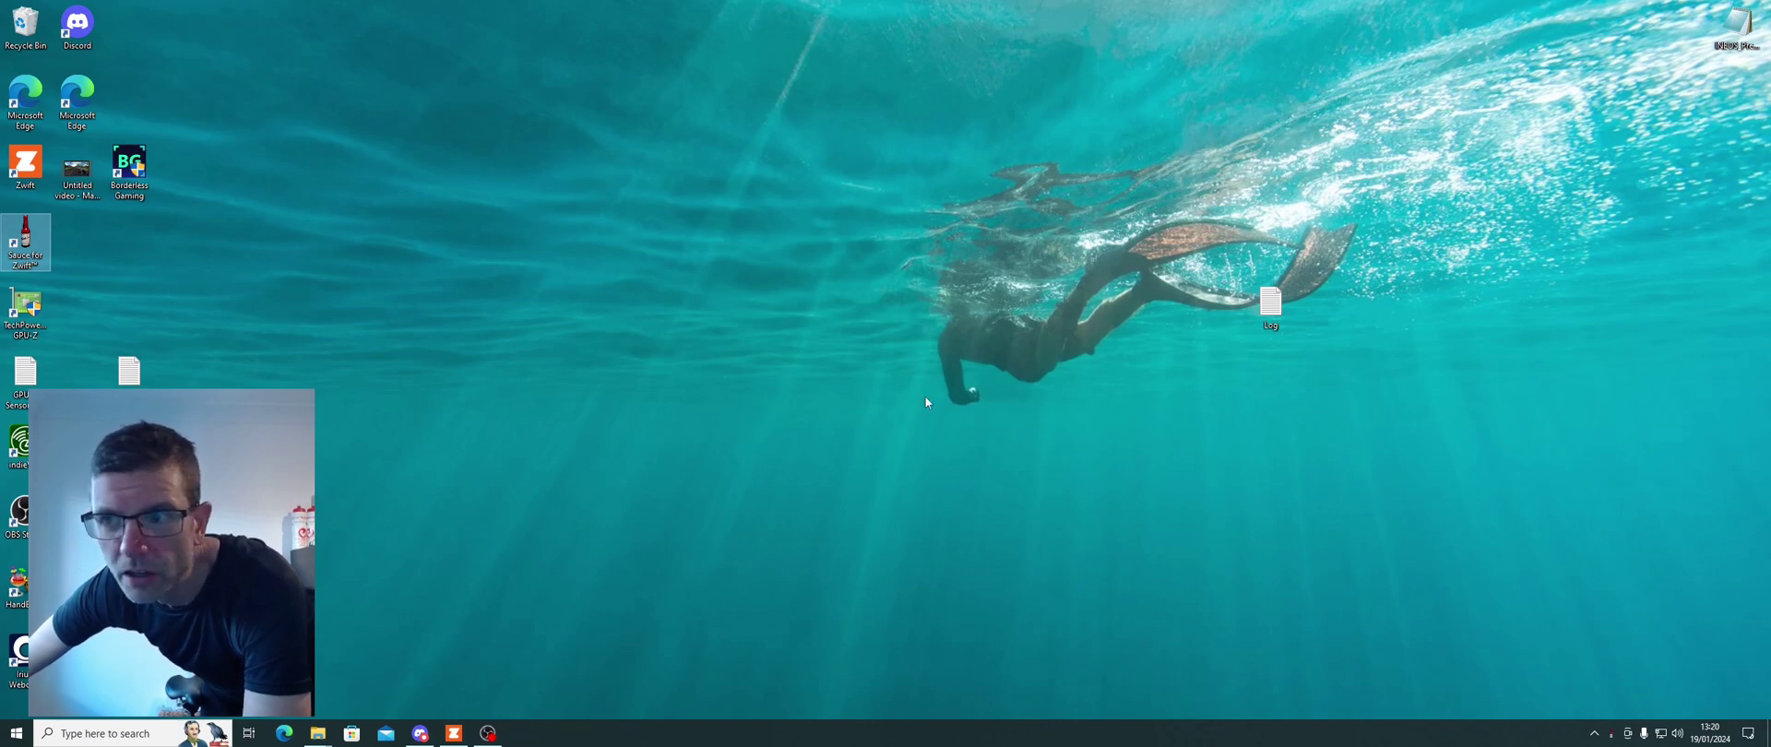
key("alt+Tab")
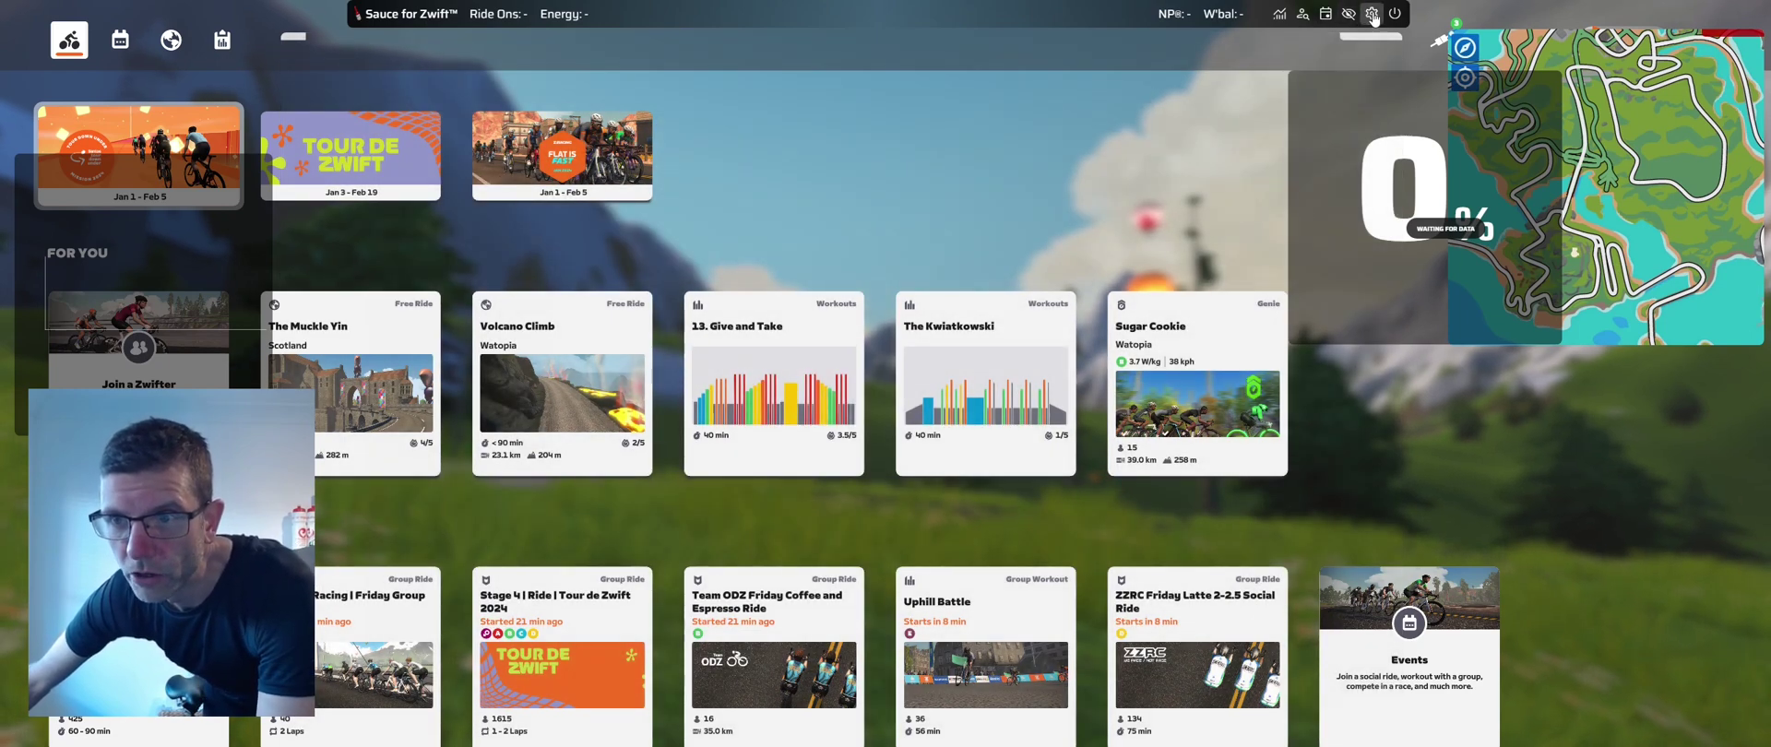
Show the Sauce Settings windows list with six active overlays and two profiles.
left_click(1372, 14)
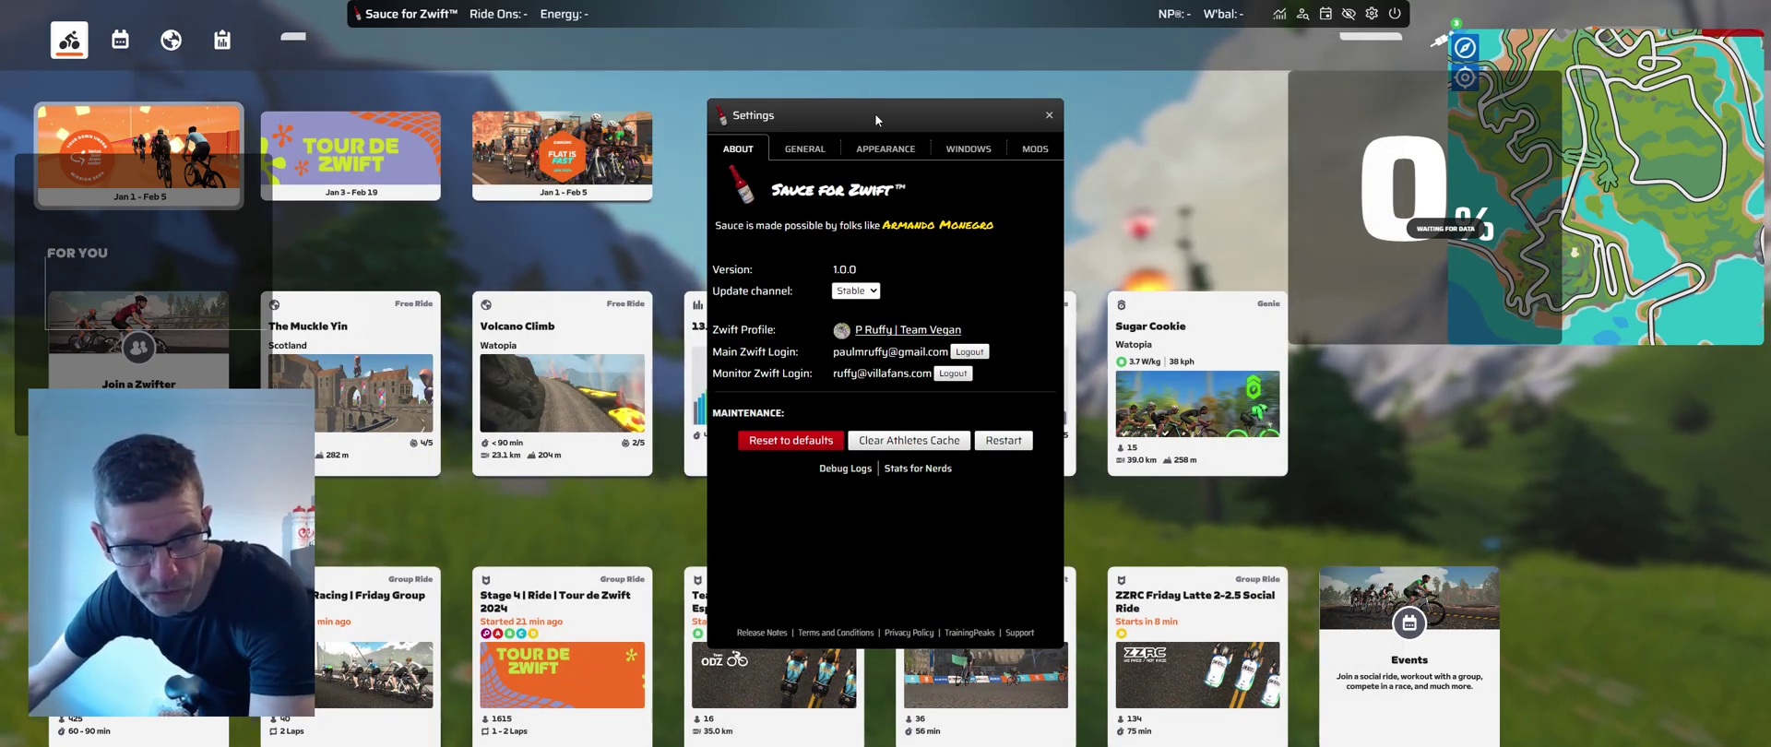
left_click(969, 150)
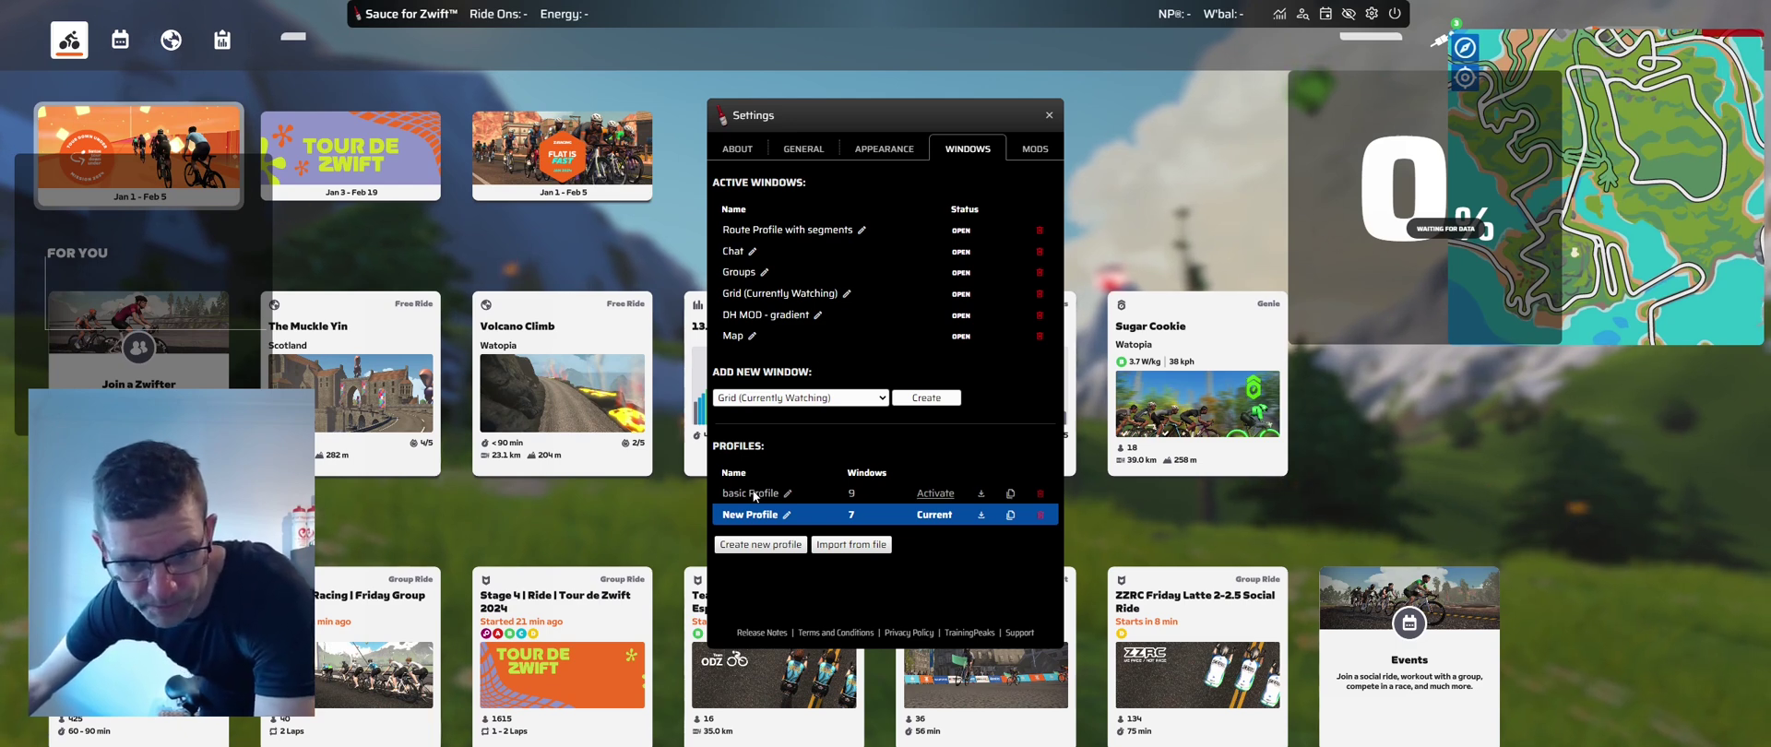
left_click(941, 497)
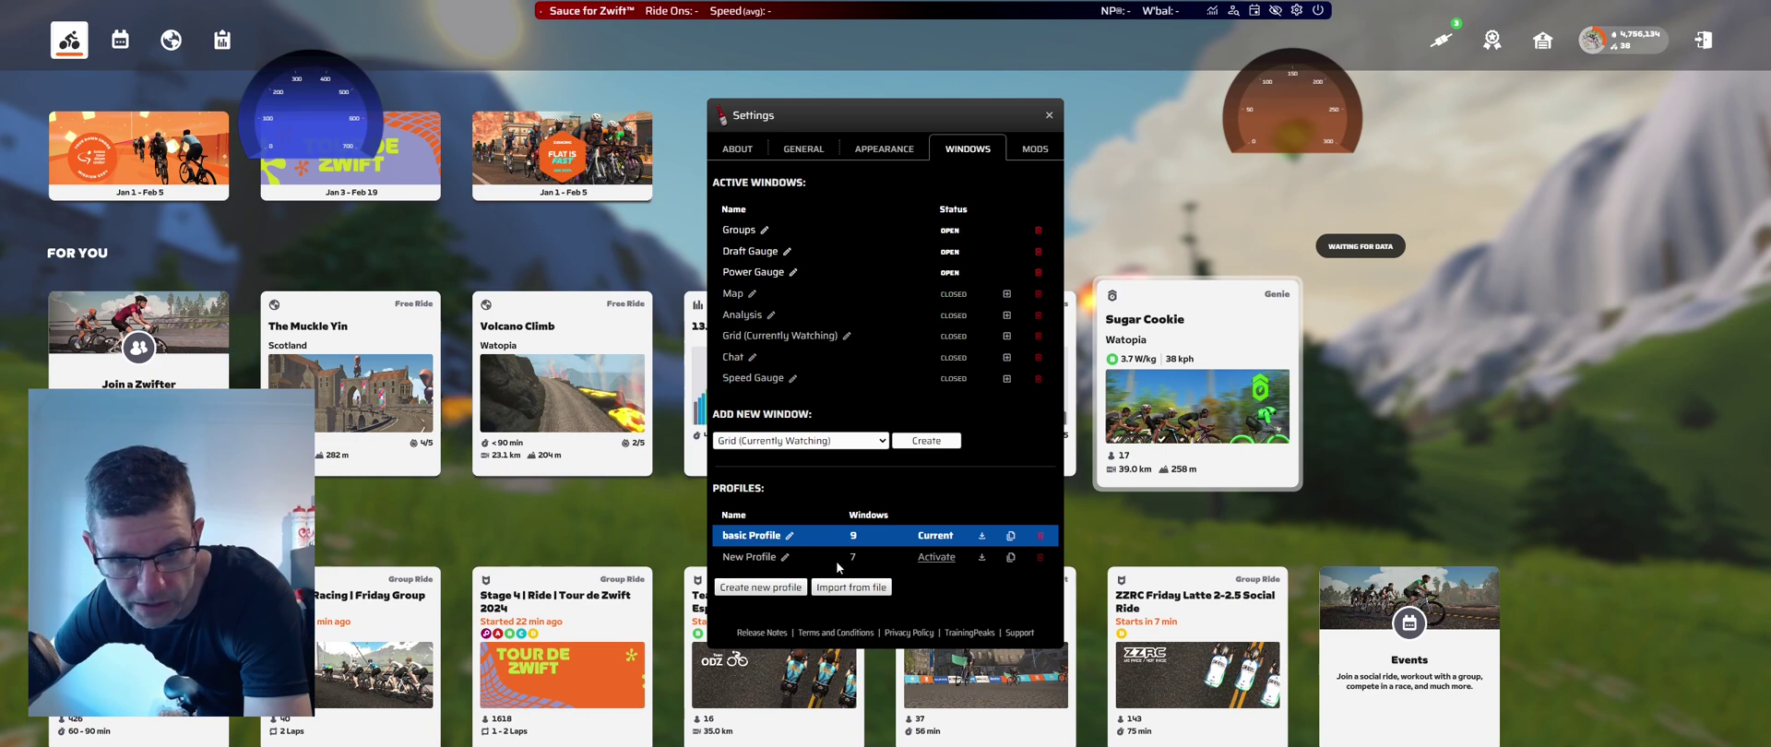
left_click(945, 559)
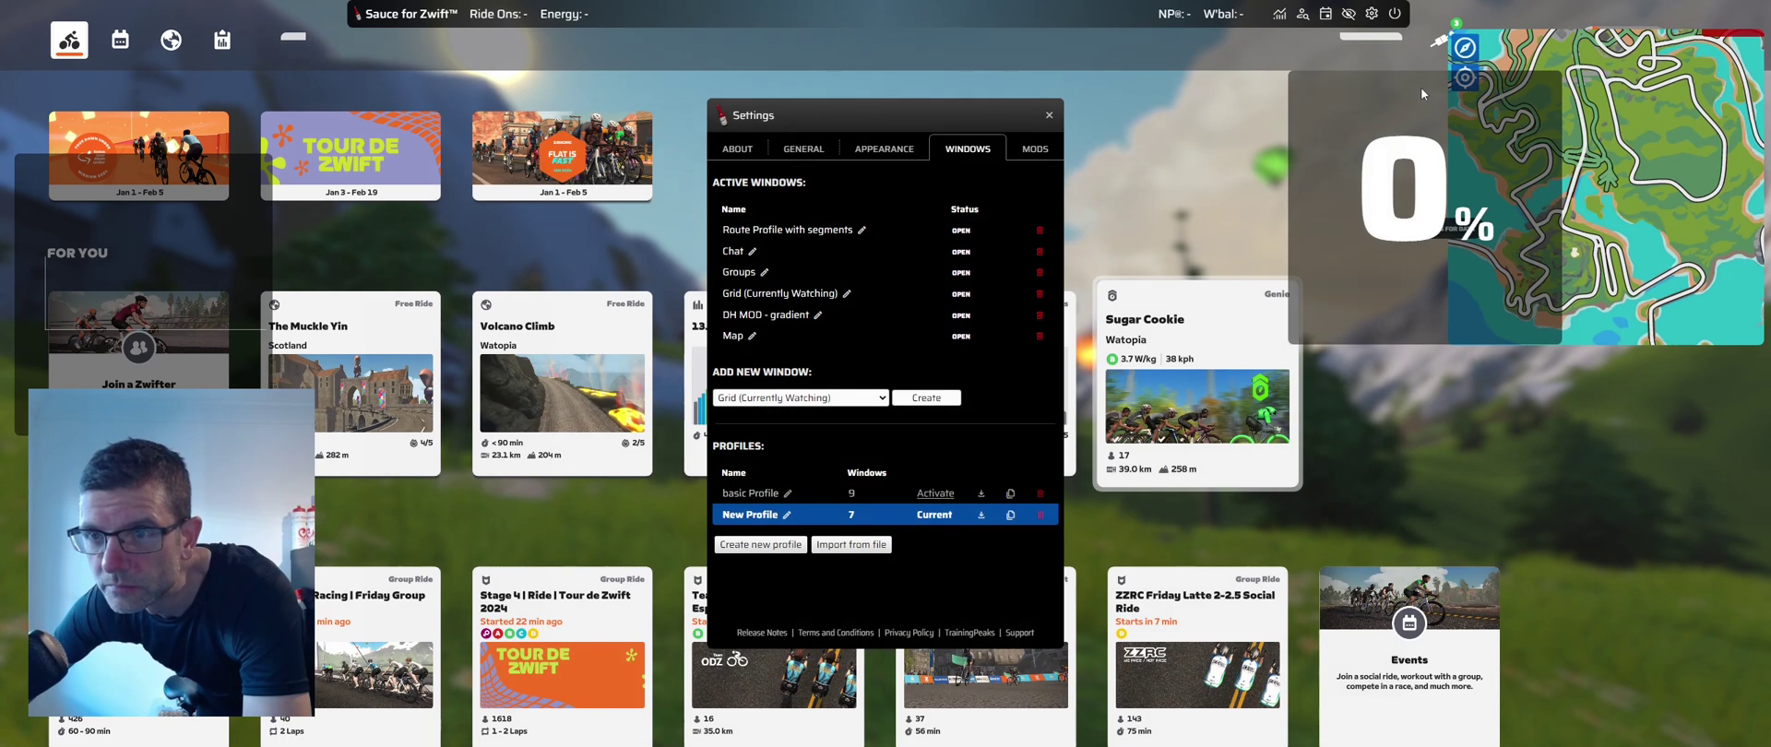
Review the Mod: Gradient settings for the gradient overlay, then close them.
left_click(1439, 247)
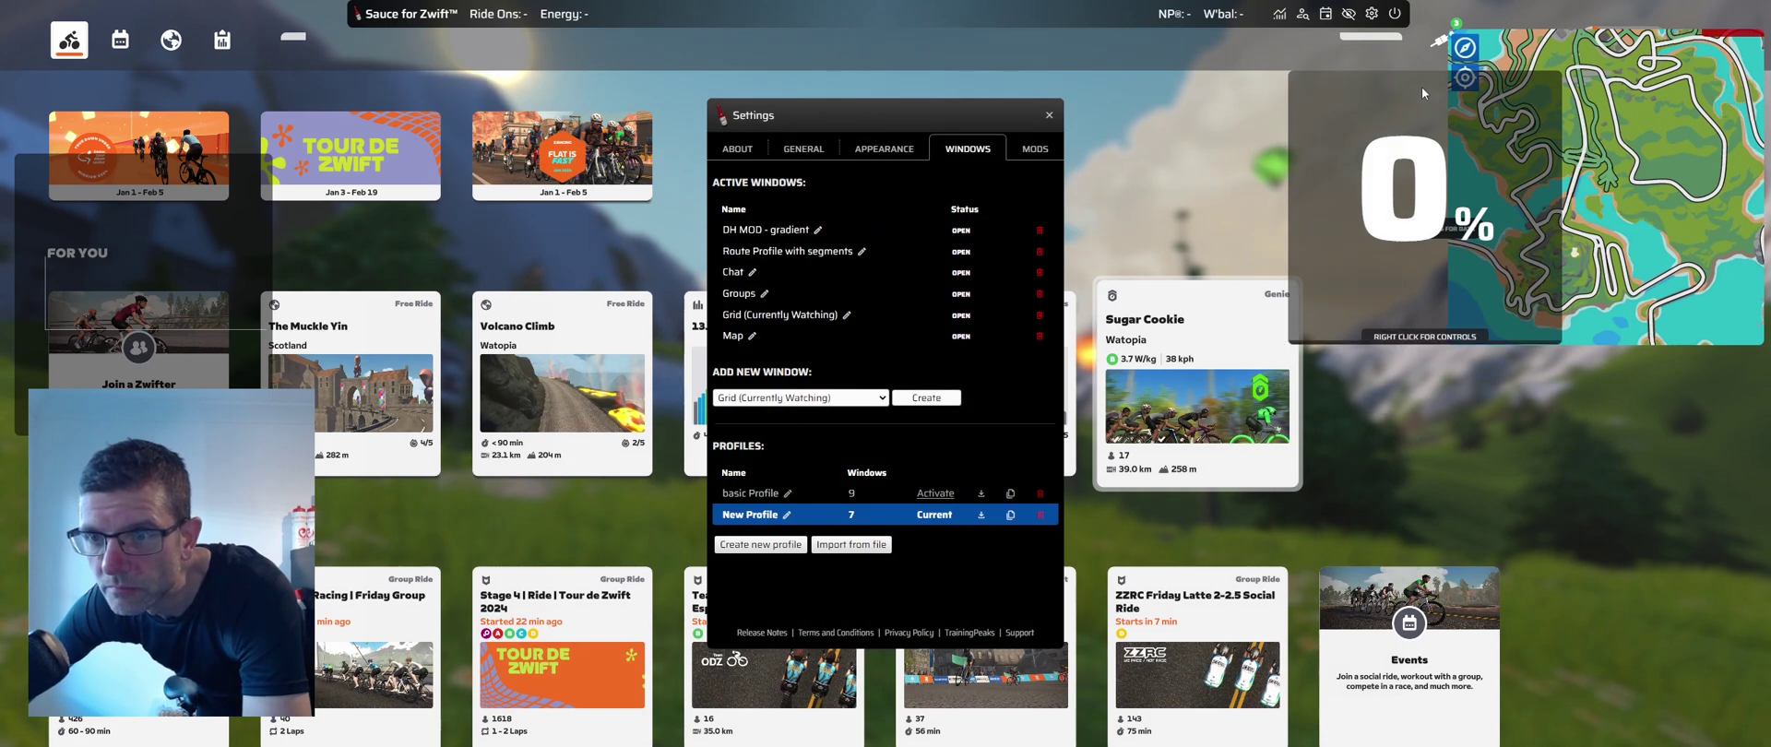
mouse_move(1464, 125)
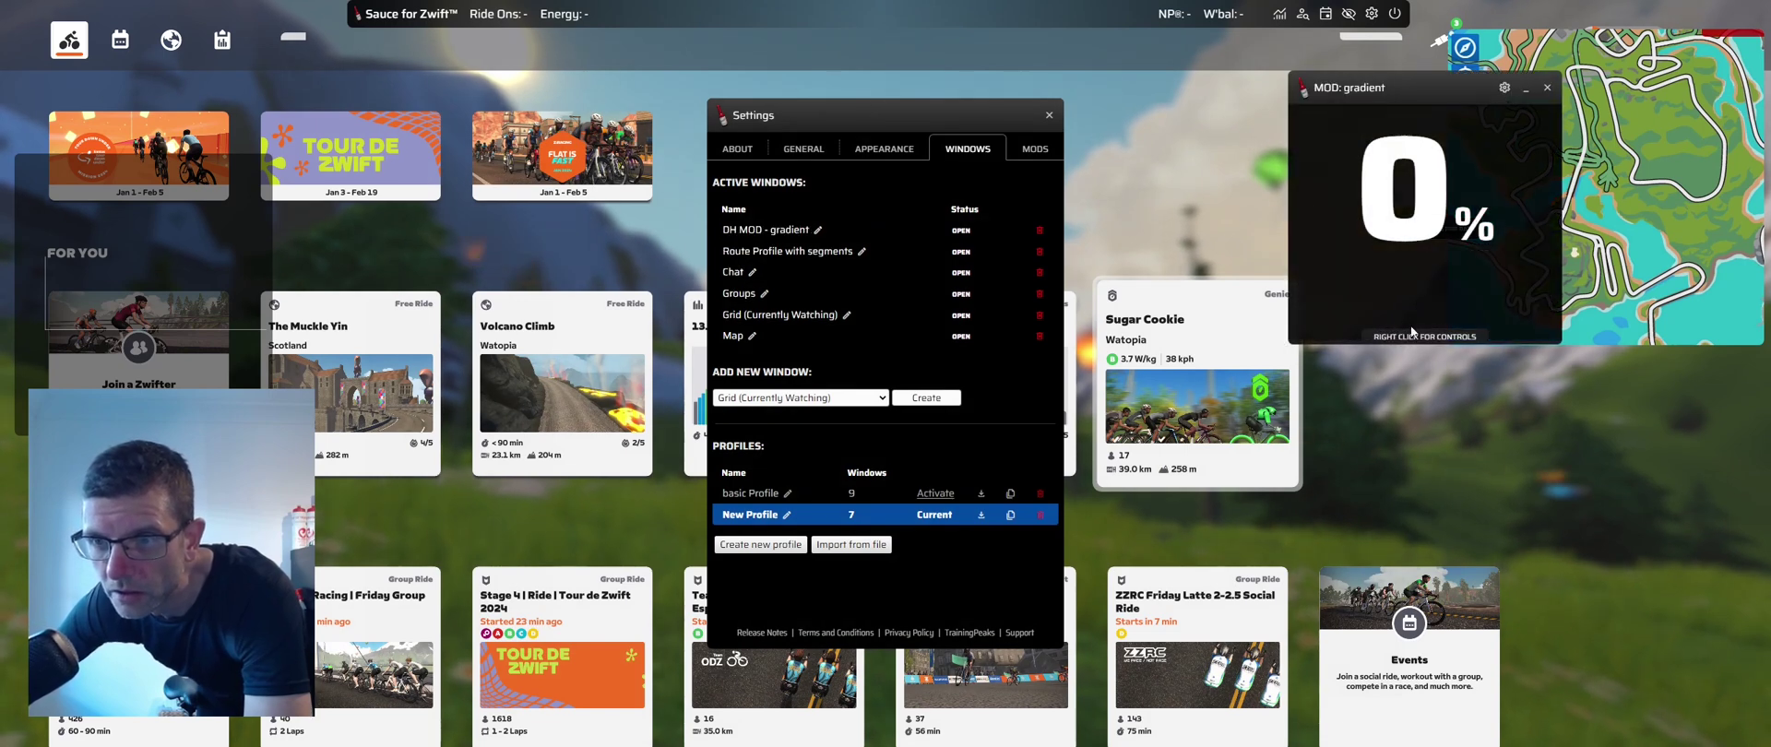
left_click(1504, 87)
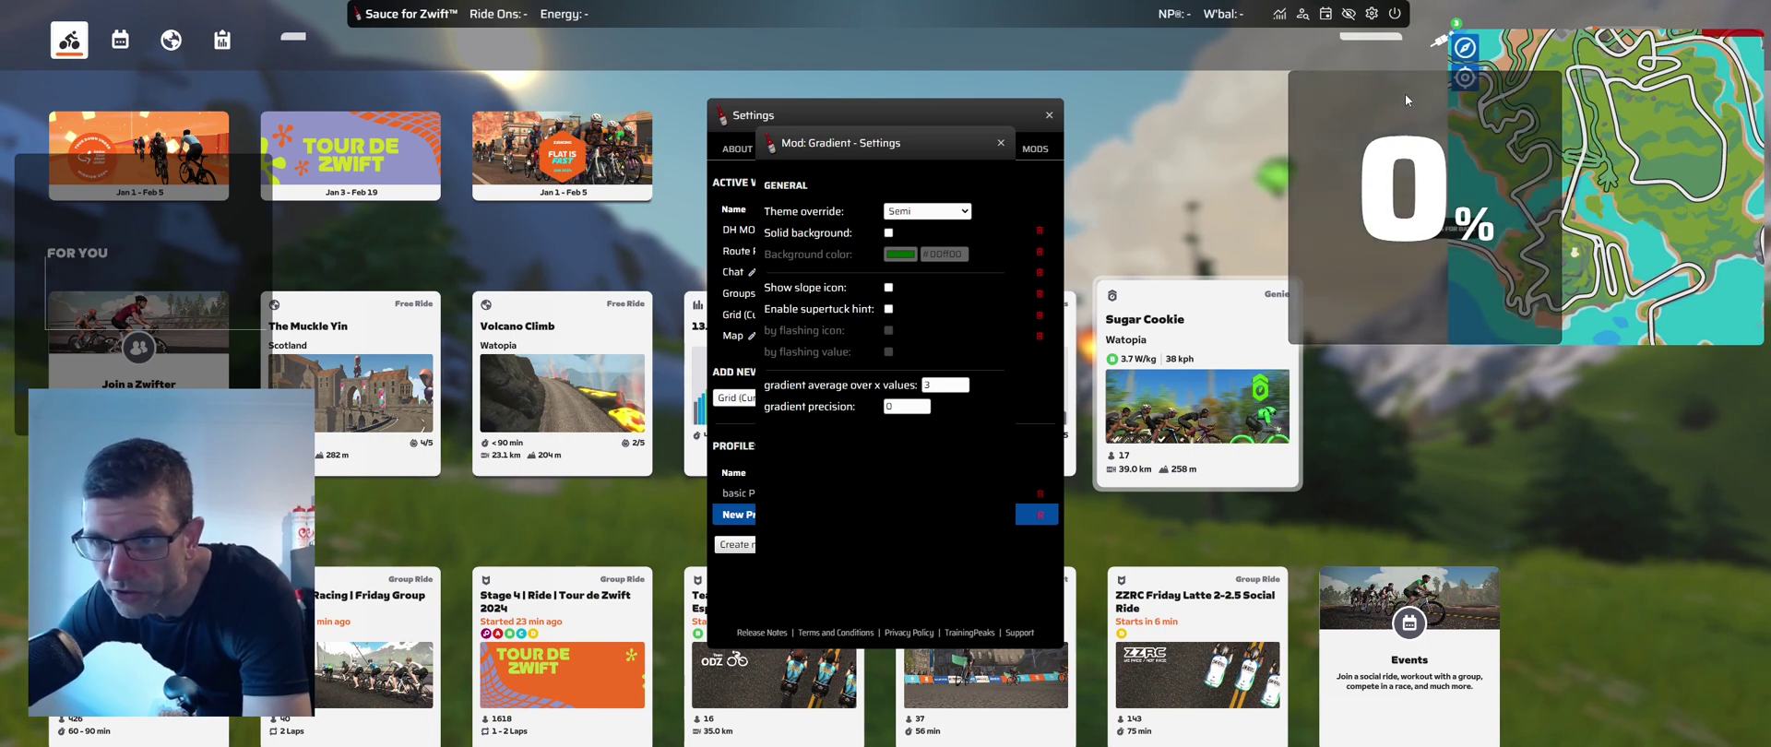
left_click_drag(882, 151, 1194, 151)
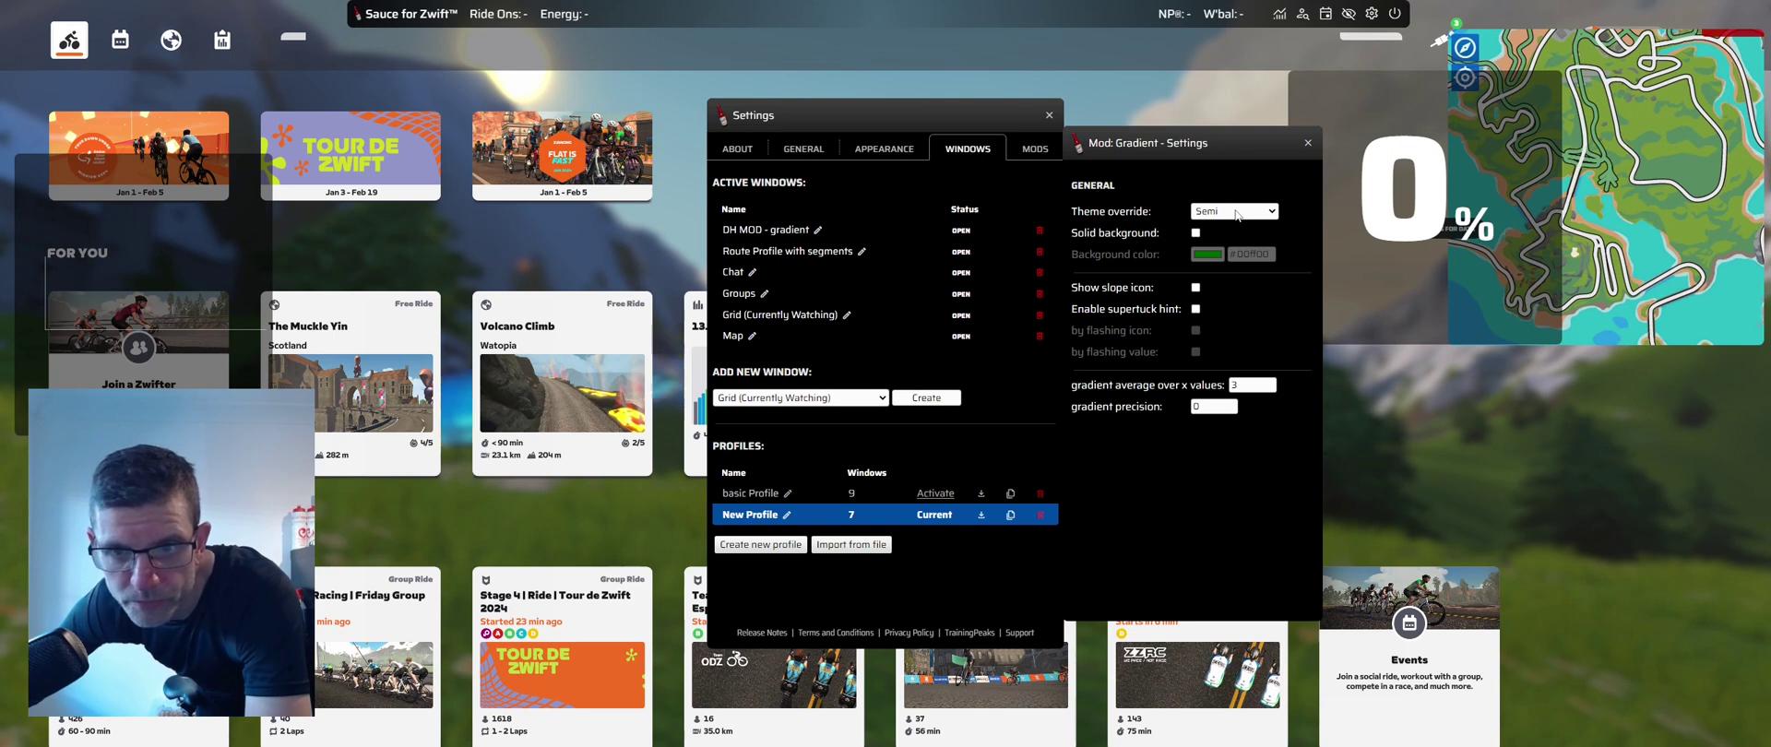
left_click(1313, 145)
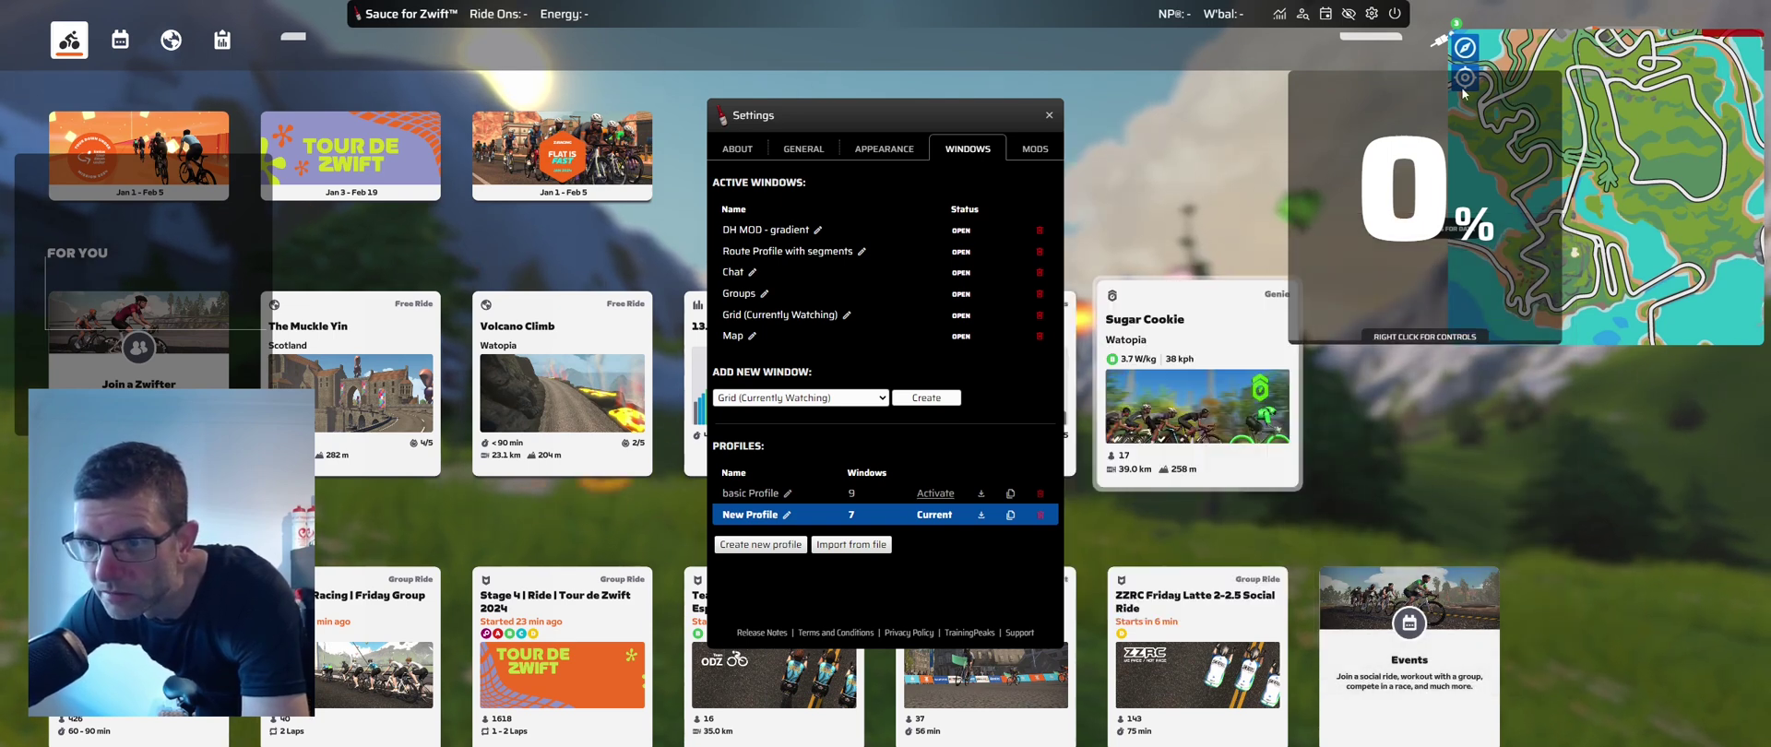
Resize the gradient overlay smaller so the map beside it is uncovered.
mouse_move(1470, 120)
left_click_drag(1560, 343, 1447, 186)
mouse_move(1192, 177)
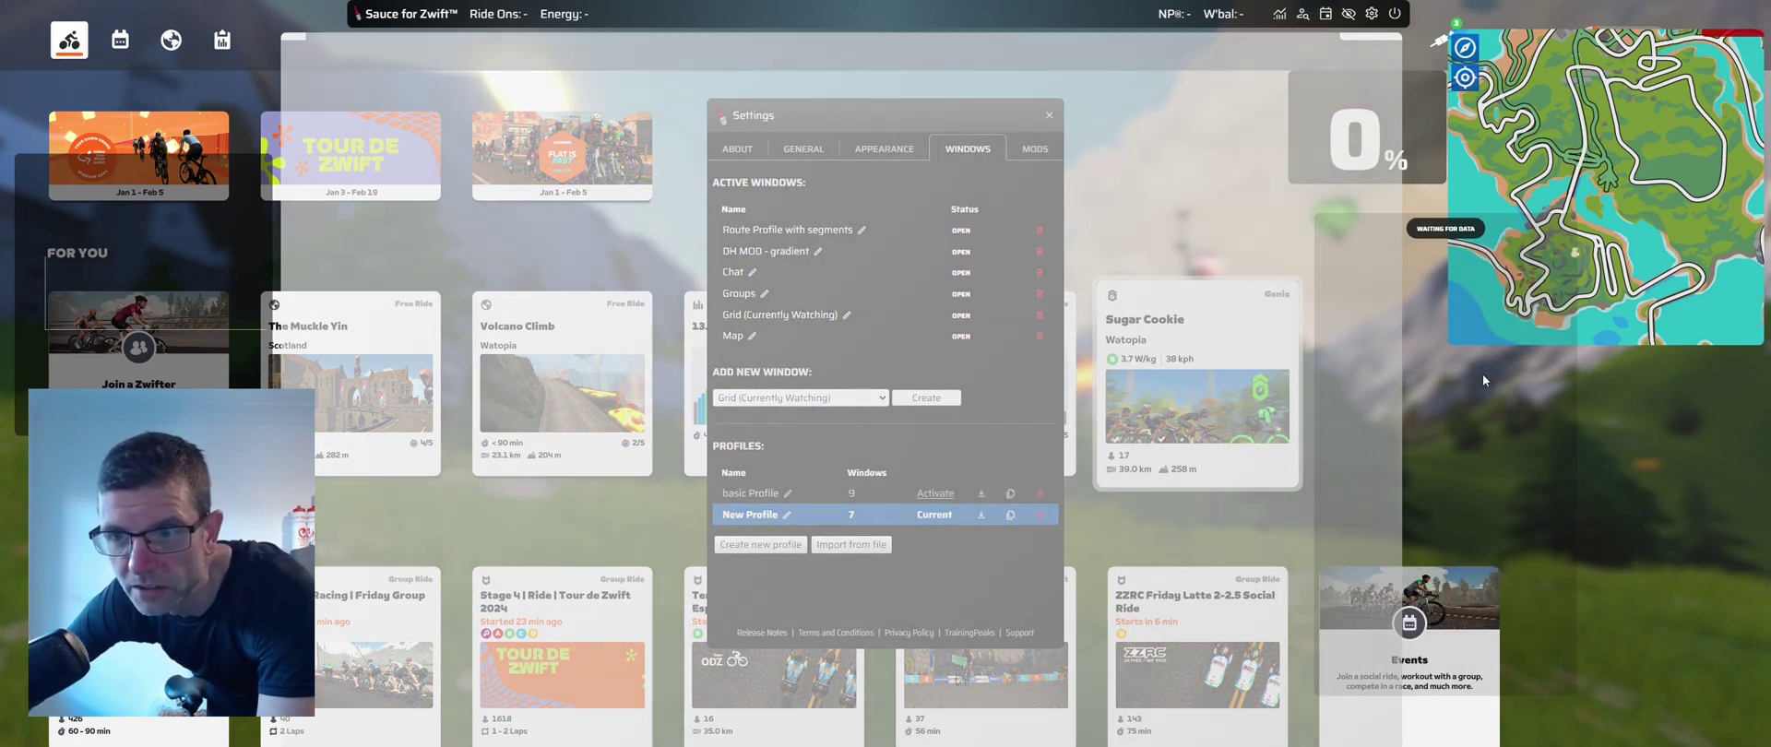
Minimise the Route Profile with segments overlay off the Zwift screen.
left_click(1362, 328)
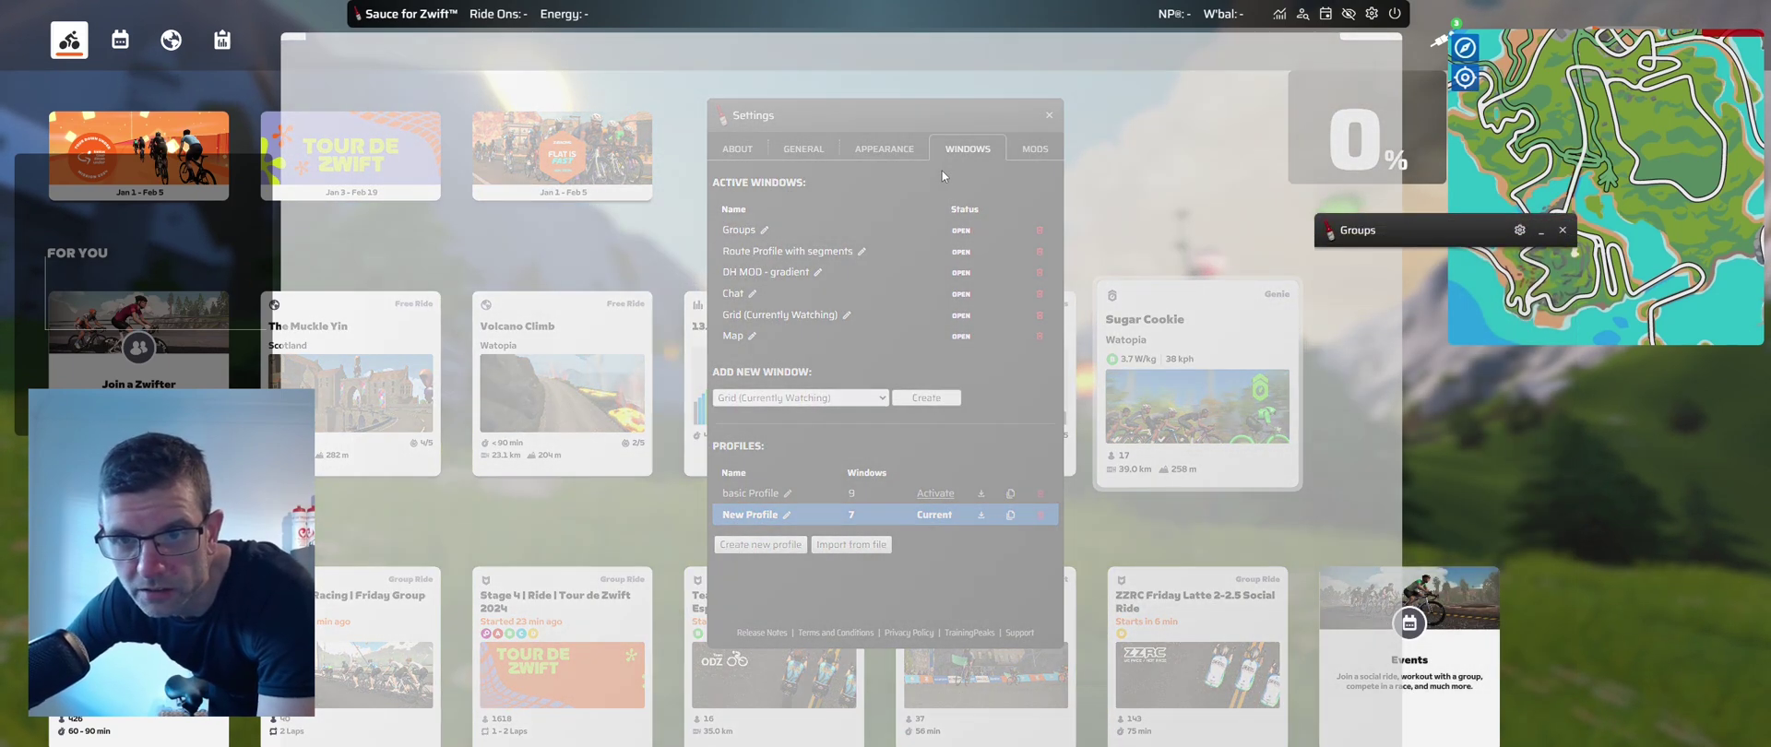
left_click(943, 170)
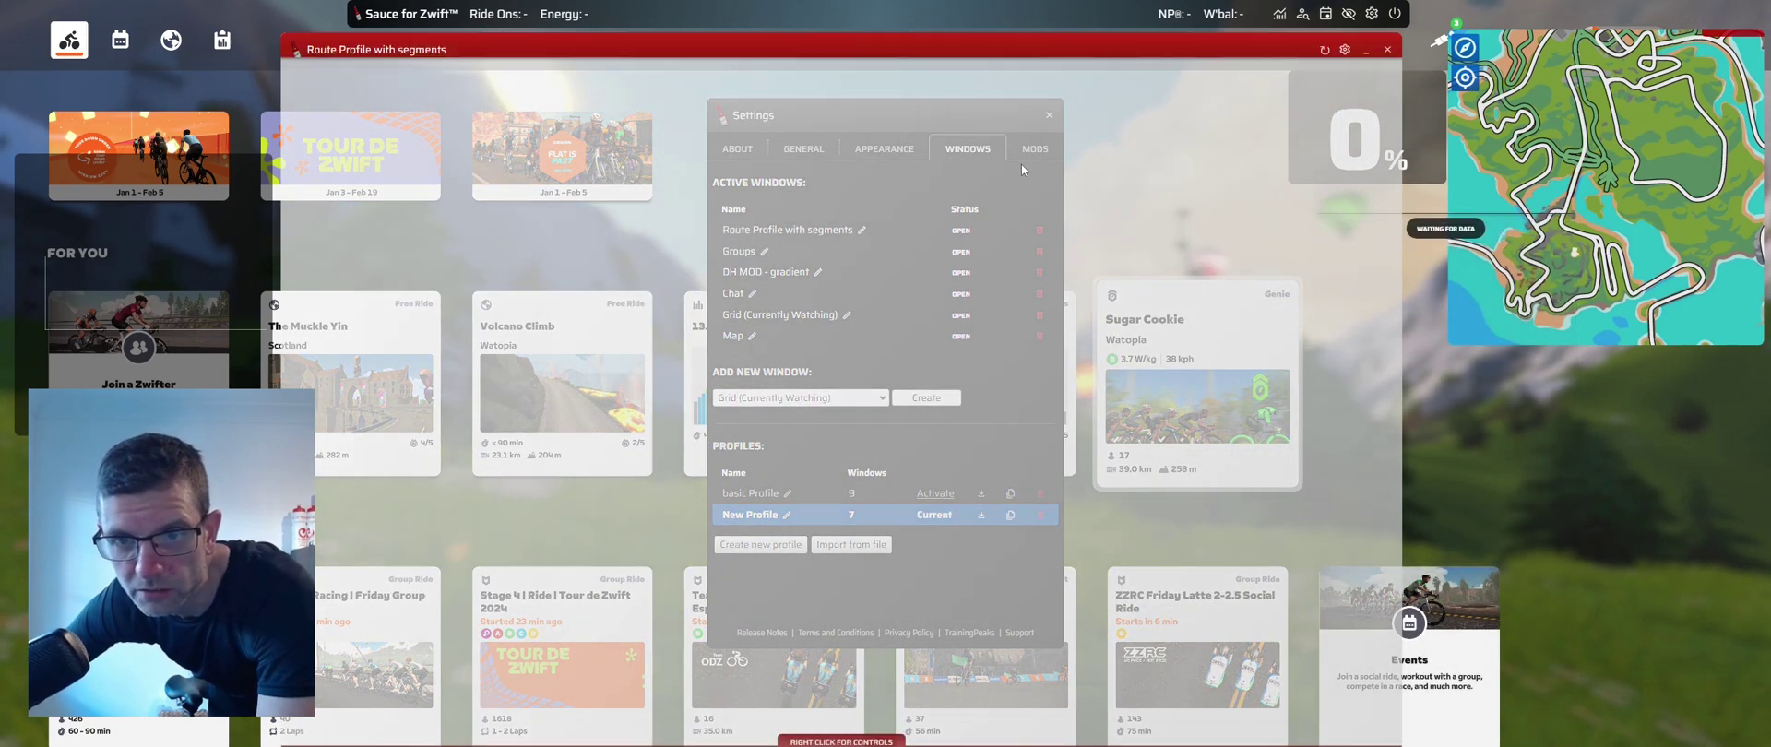
left_click(1367, 52)
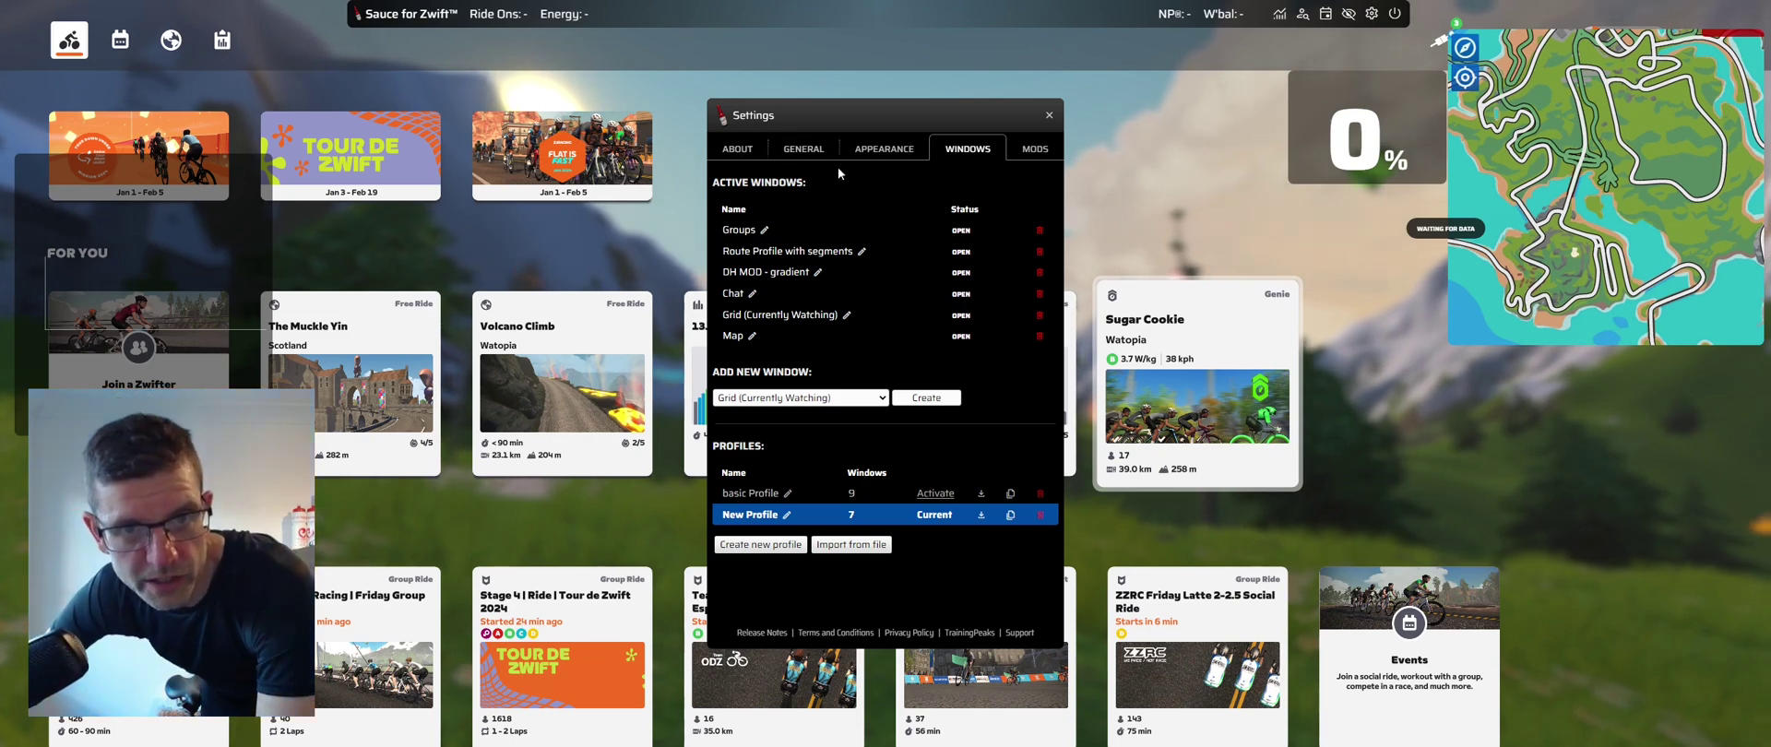
Alt+Tab through the open windows until Map - Sauce for Zwift is in front.
key("alt+Tab")
key("alt+Tab")
key("alt+Tab")
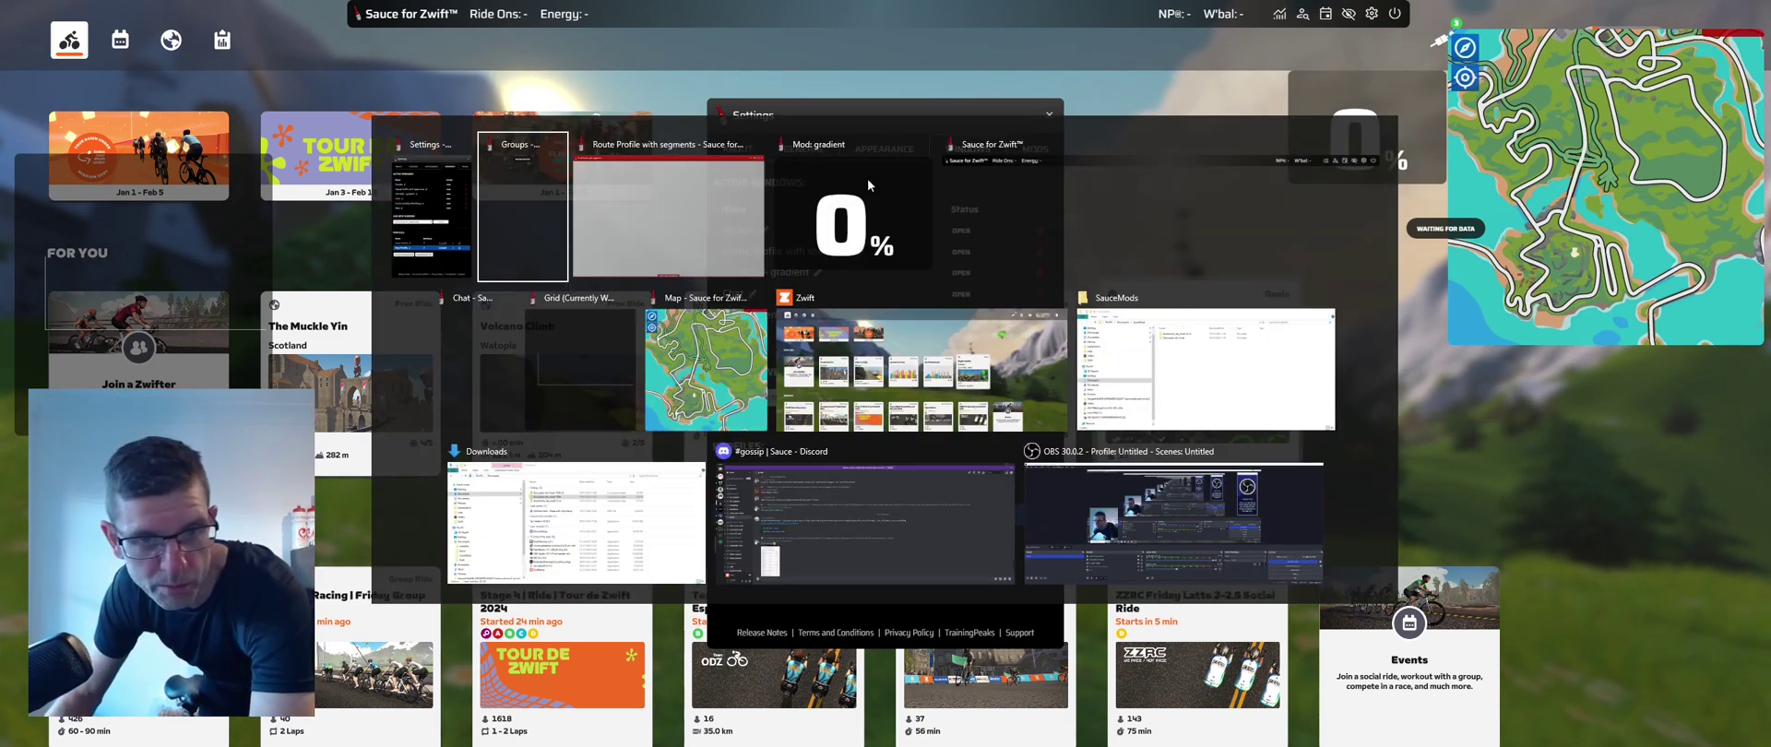
key("alt+Tab")
key("alt+Tab")
key("alt+Tab")
key("alt+Tab")
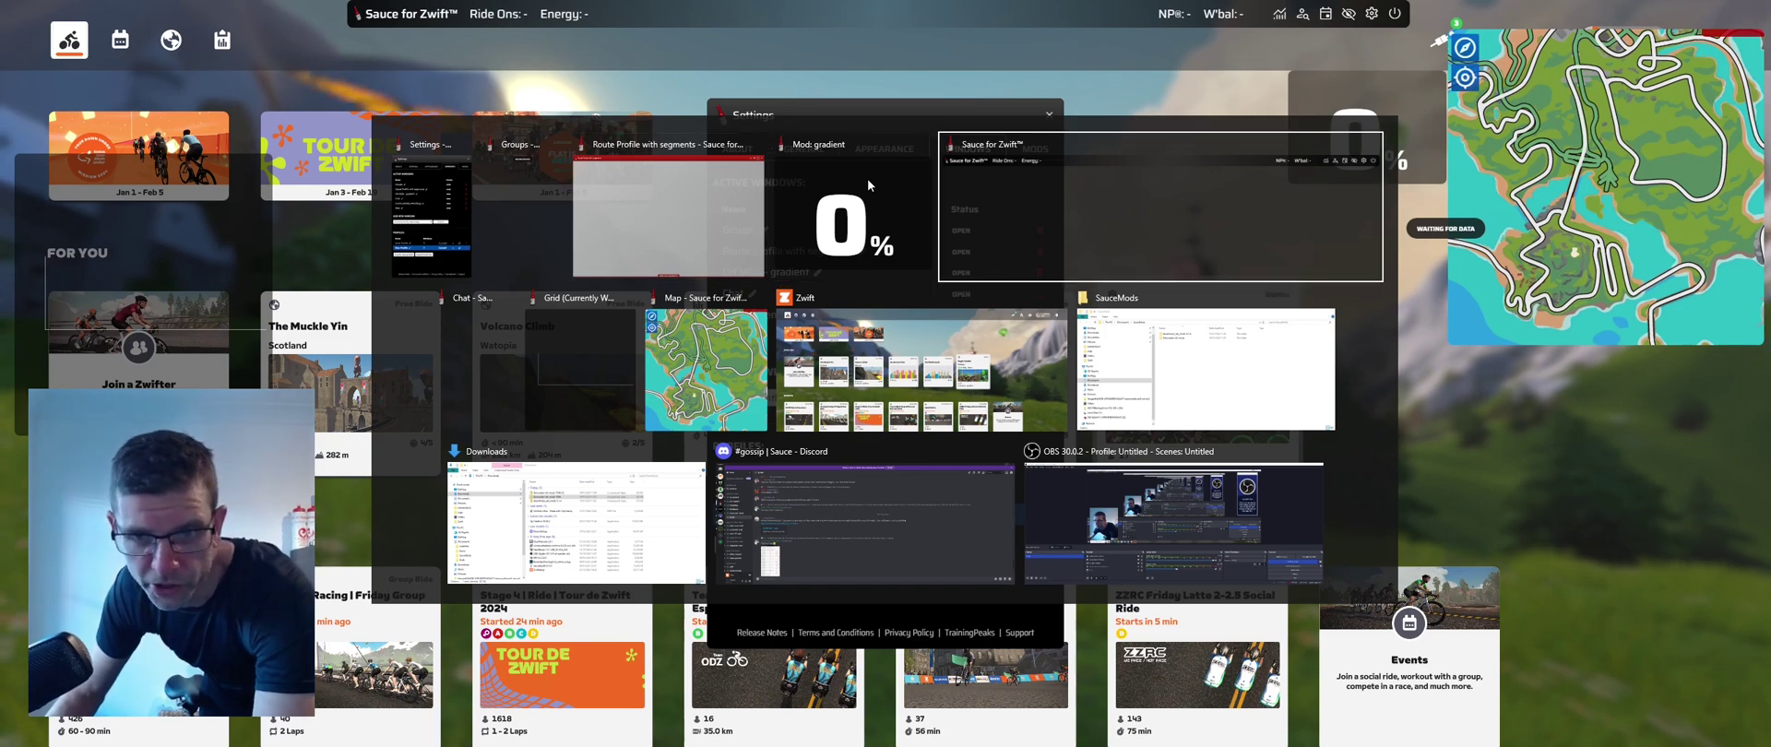
key("alt+Tab")
key("alt+Tab")
key("alt+Tab")
key("alt+Tab")
key("alt+Tab")
key("alt+Tab")
key("alt+Tab")
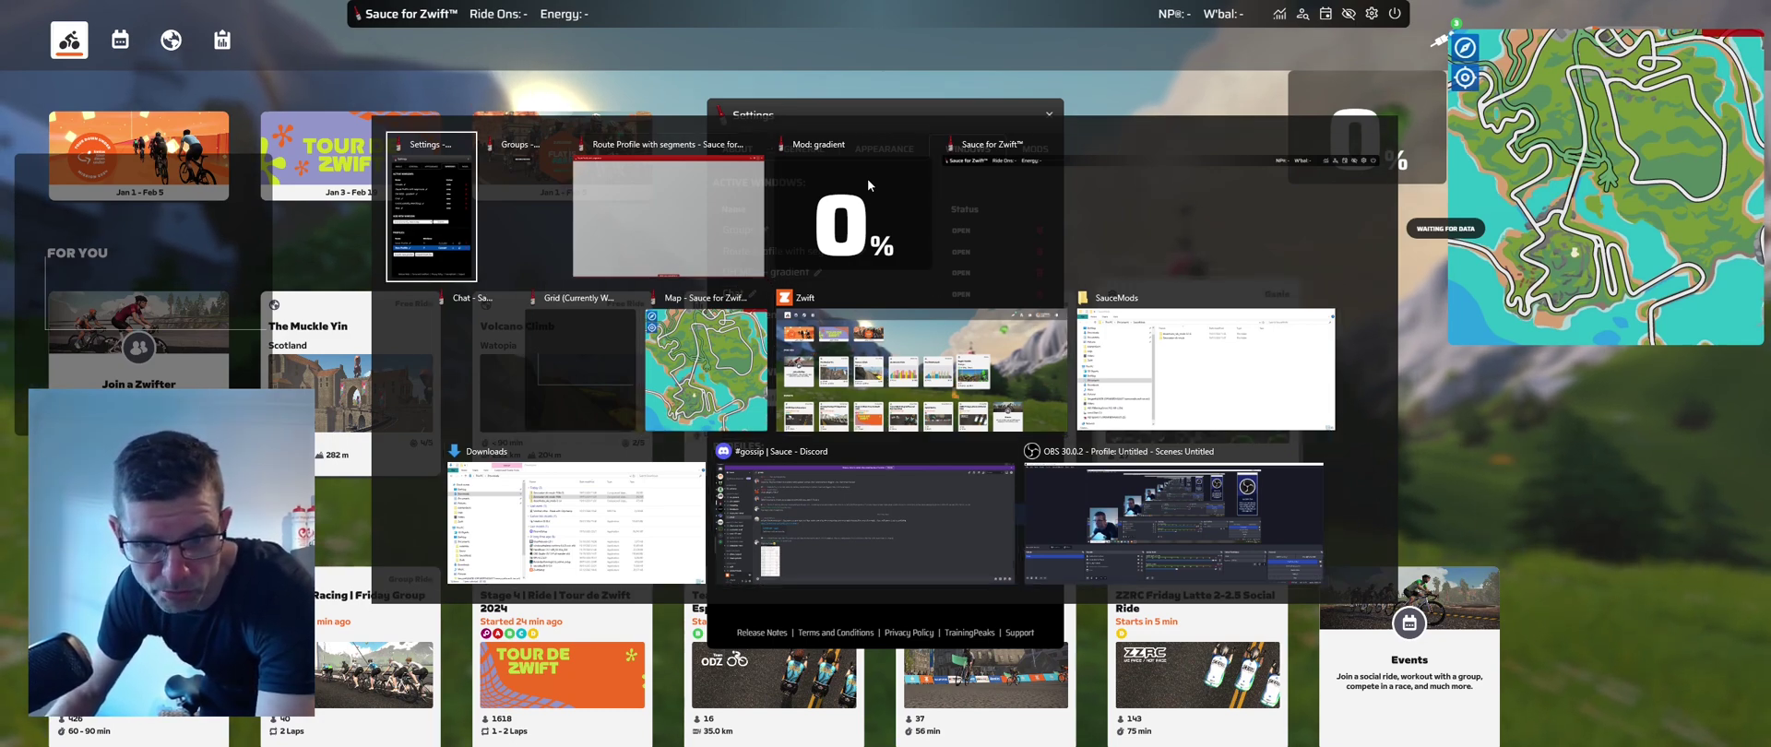
key("alt+Tab")
key("alt+Tab")
key("alt+Tab")
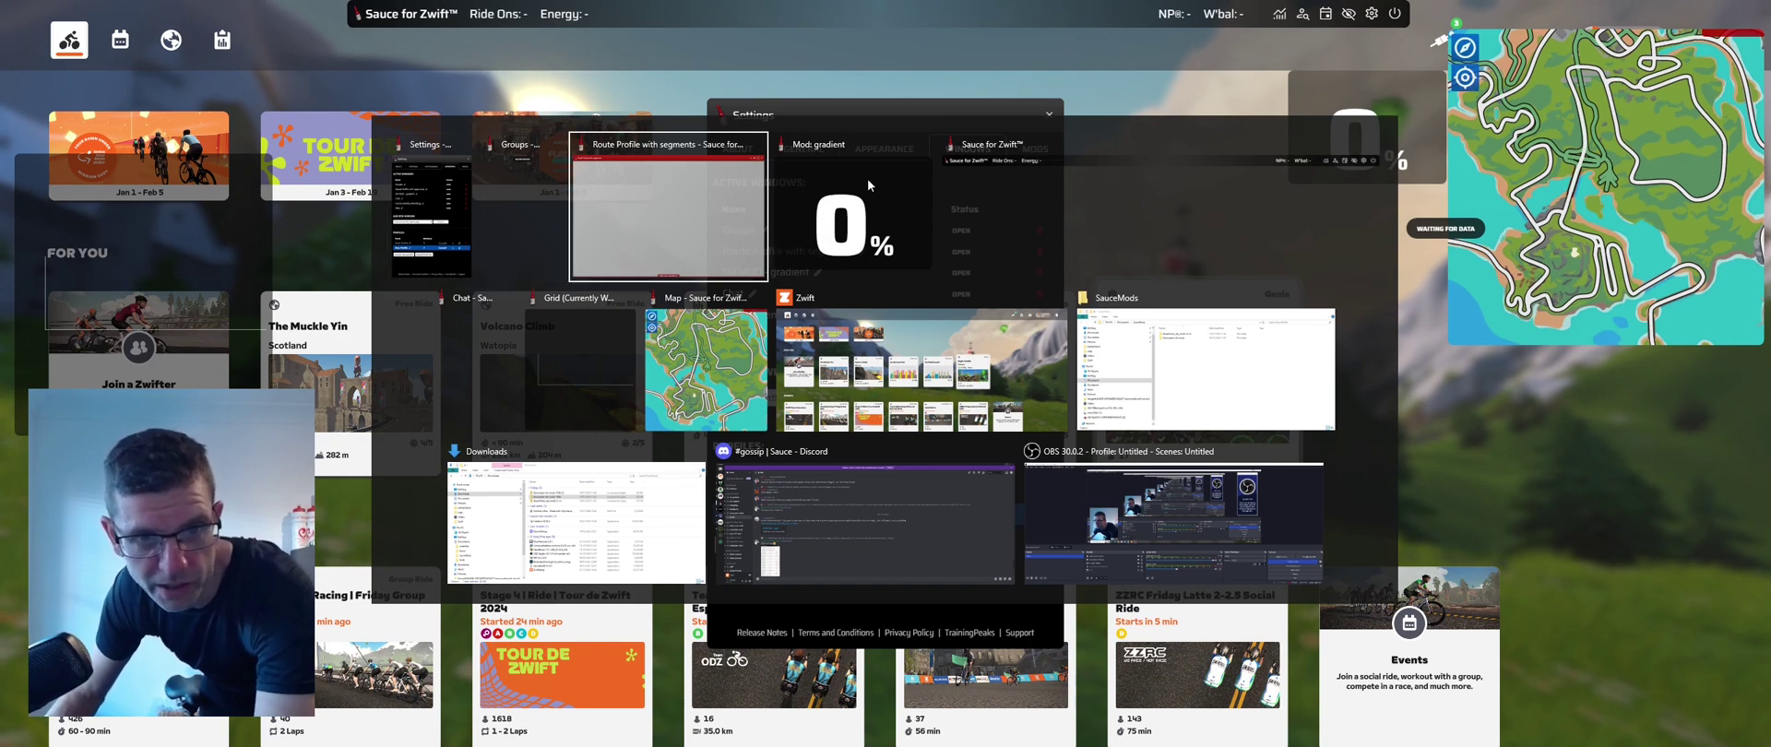
key("alt+Tab")
key("alt+Tab")
key("alt+Tab")
key("alt+Tab")
key("alt+Tab")
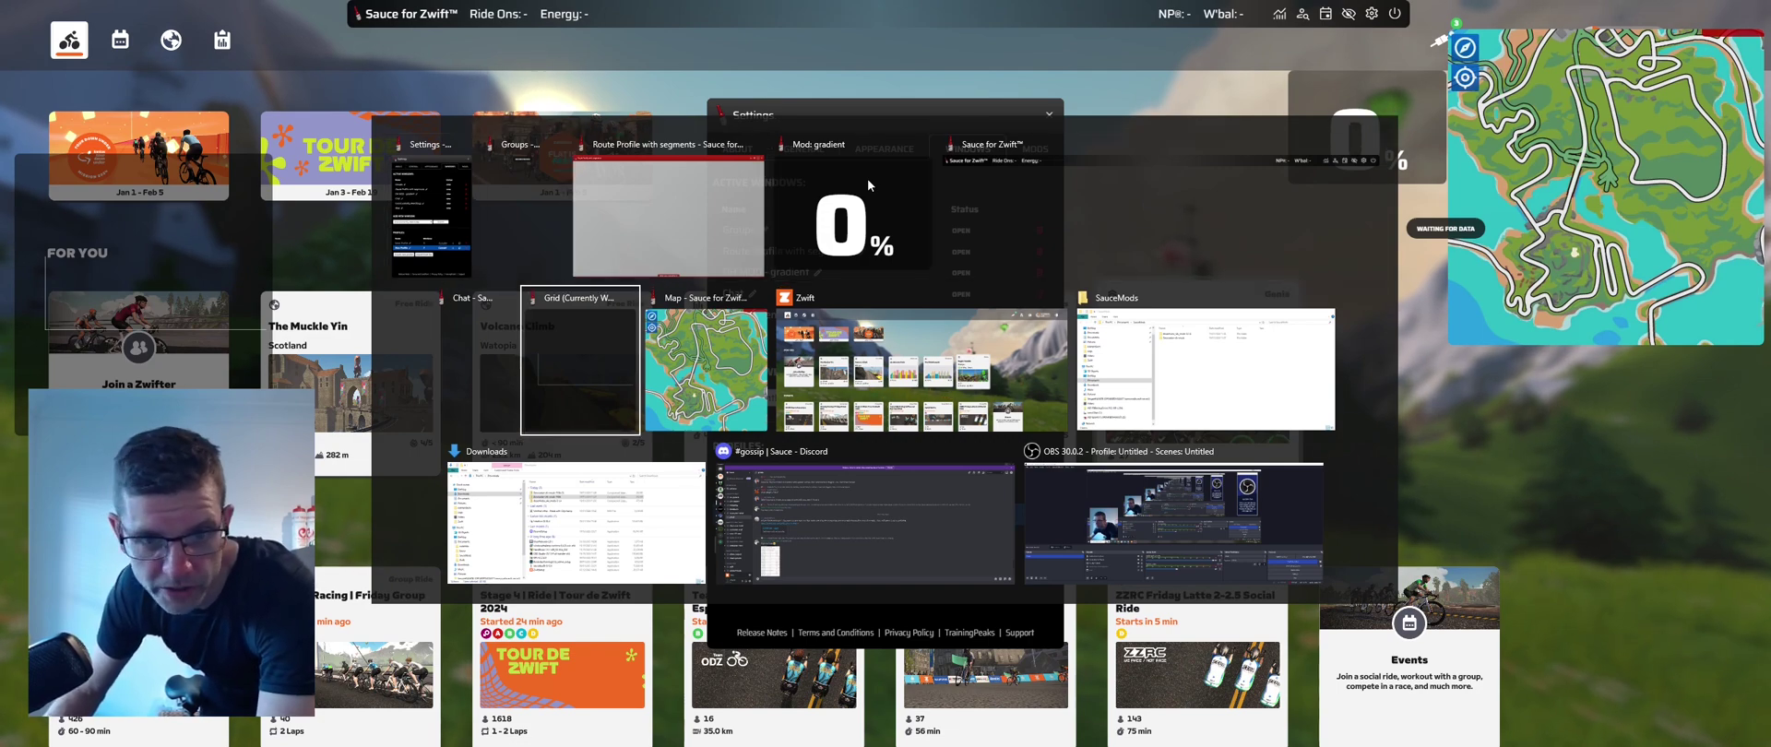
key("alt+Tab")
key("alt+Tab")
key("alt+Tab")
key("alt+Tab")
key("alt+Tab")
key("alt+Tab")
key("alt+Tab")
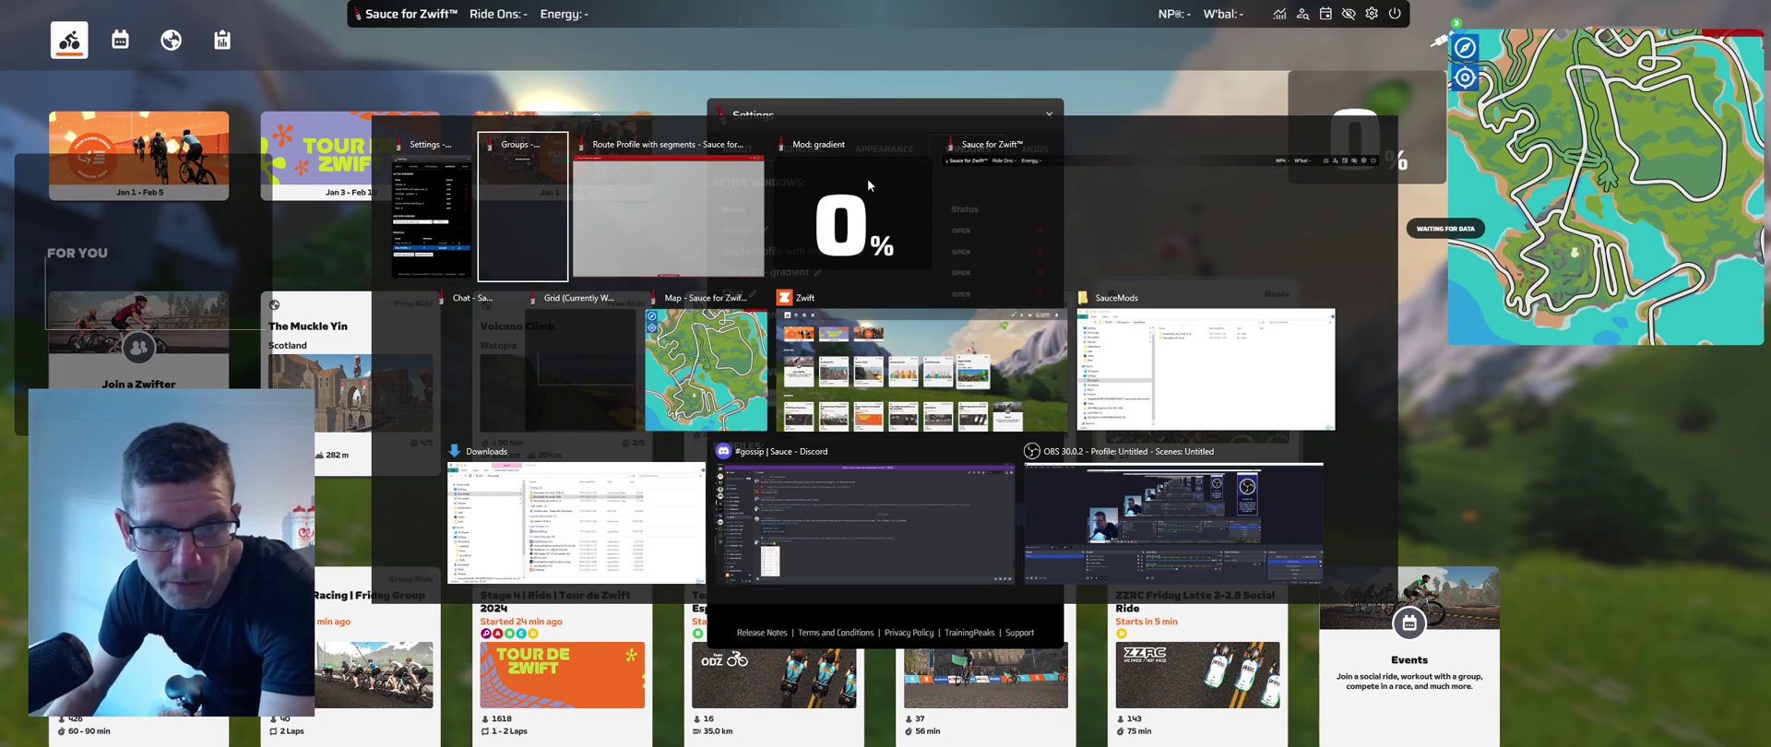
key("alt+Tab")
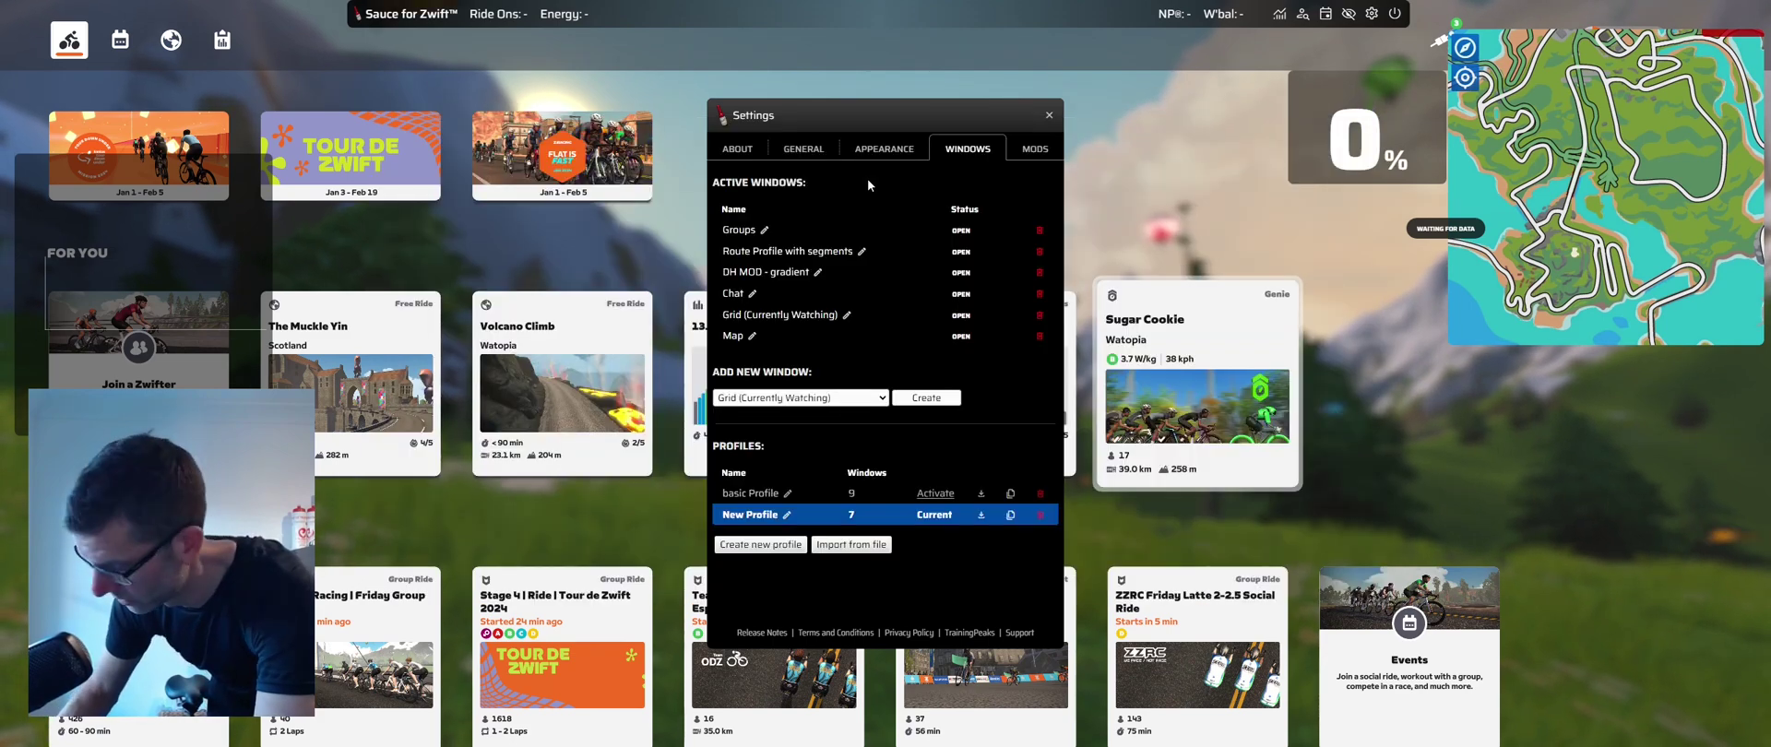
key("alt+Tab")
key("alt+Tab")
key("alt+Tab")
key("alt+Tab")
key("alt+Tab")
key("alt+Tab")
key("alt+Tab")
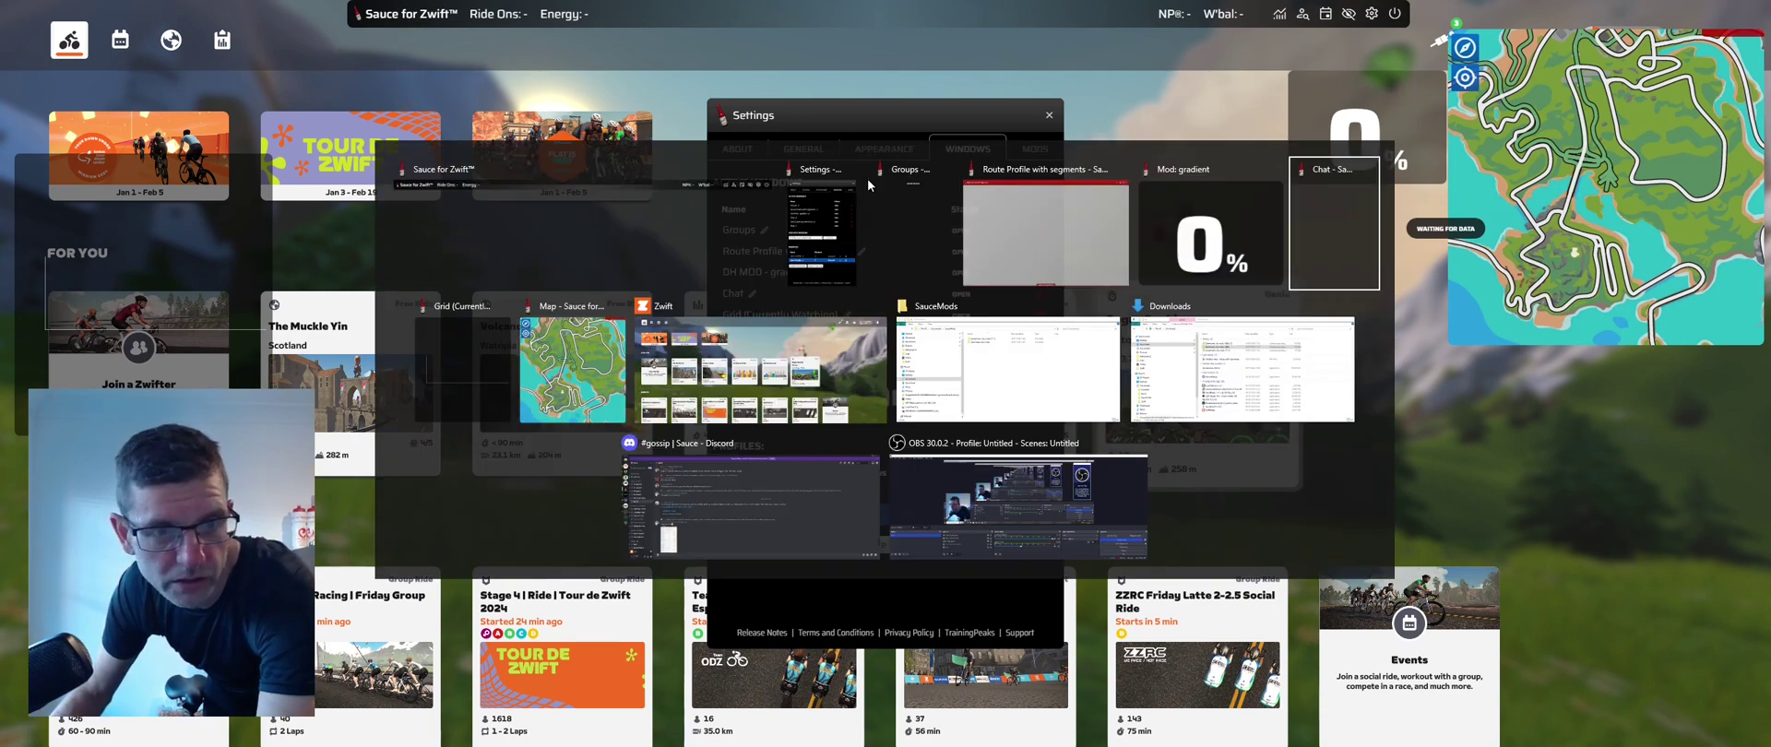
key("alt+Tab")
key("alt+Tab")
key("alt+Tab")
key("alt+Tab")
key("alt+Tab")
key("alt+Tab")
key("alt+Tab")
key("alt+Tab")
key("alt+Tab")
key("alt+Tab")
key("alt+Tab")
key("alt+Tab")
key("alt+Tab")
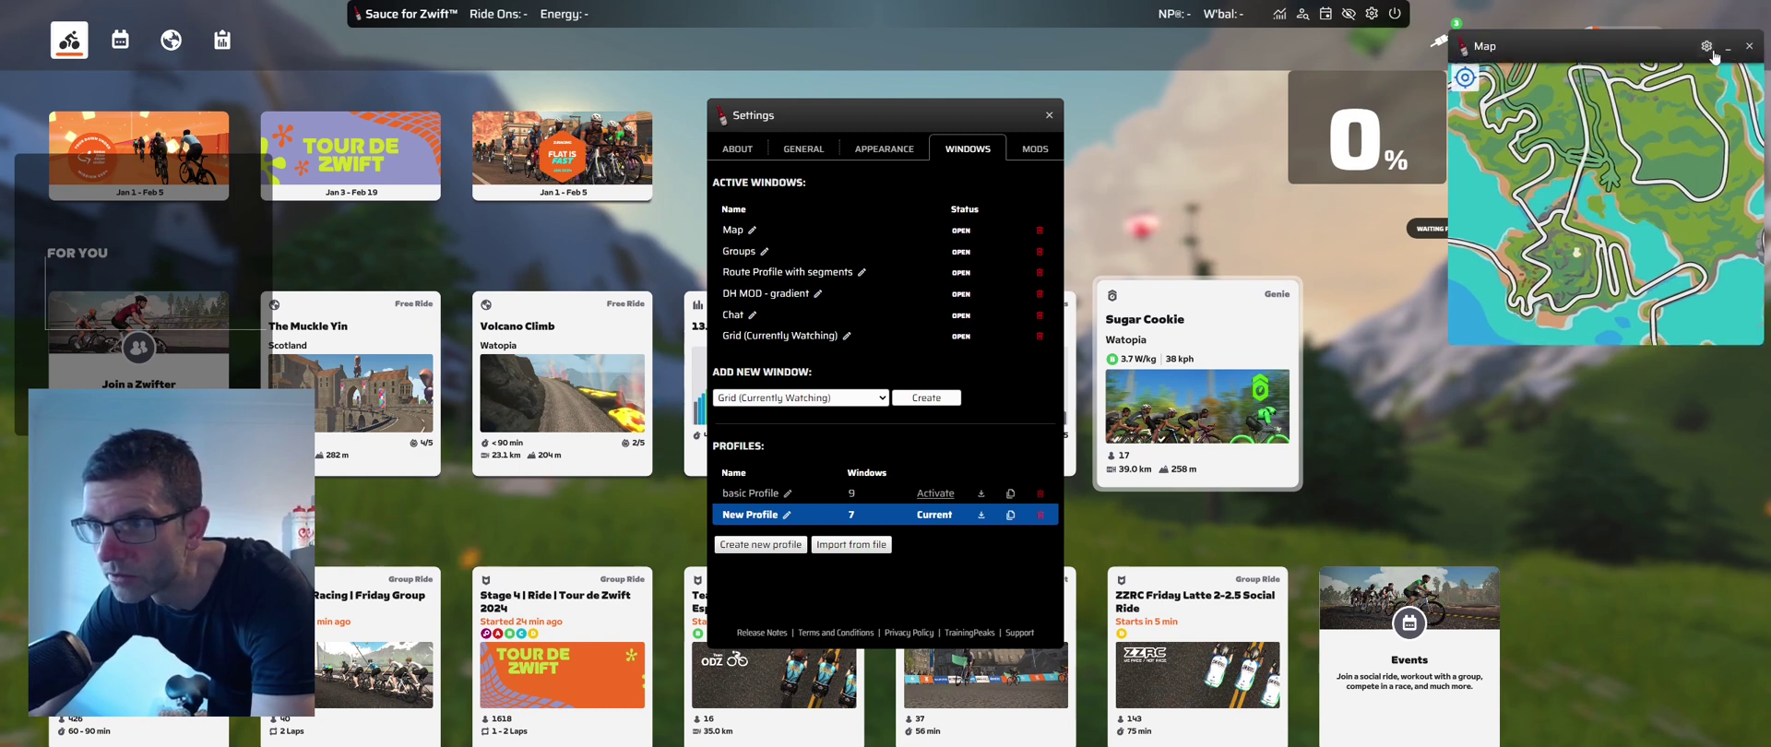
Close the Map overlay, leaving five overlays open, and show Zwift's Explore Routes list.
left_click(1751, 48)
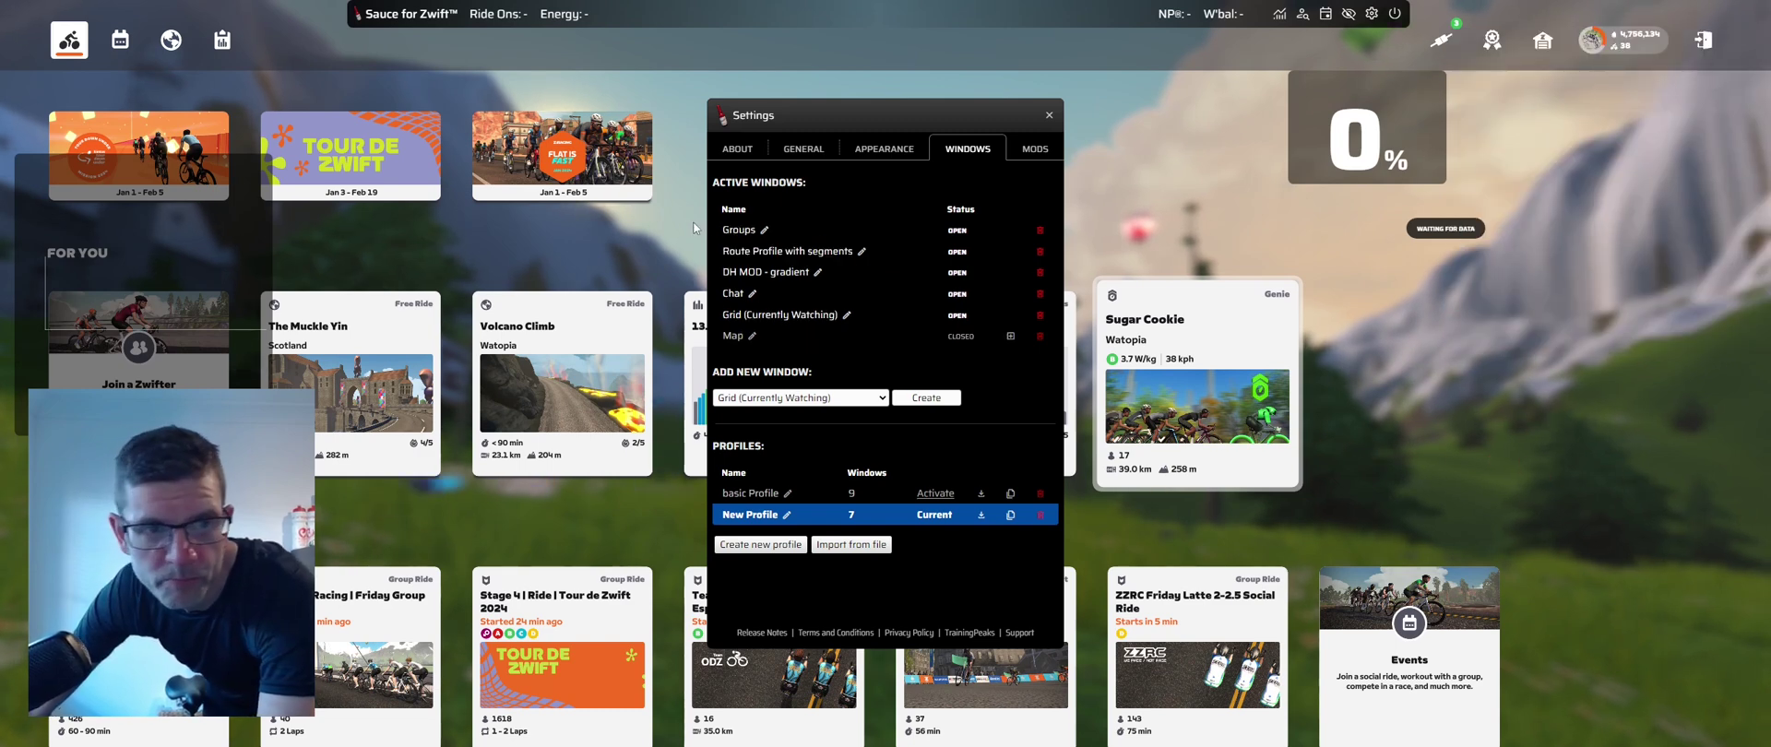
left_click(174, 27)
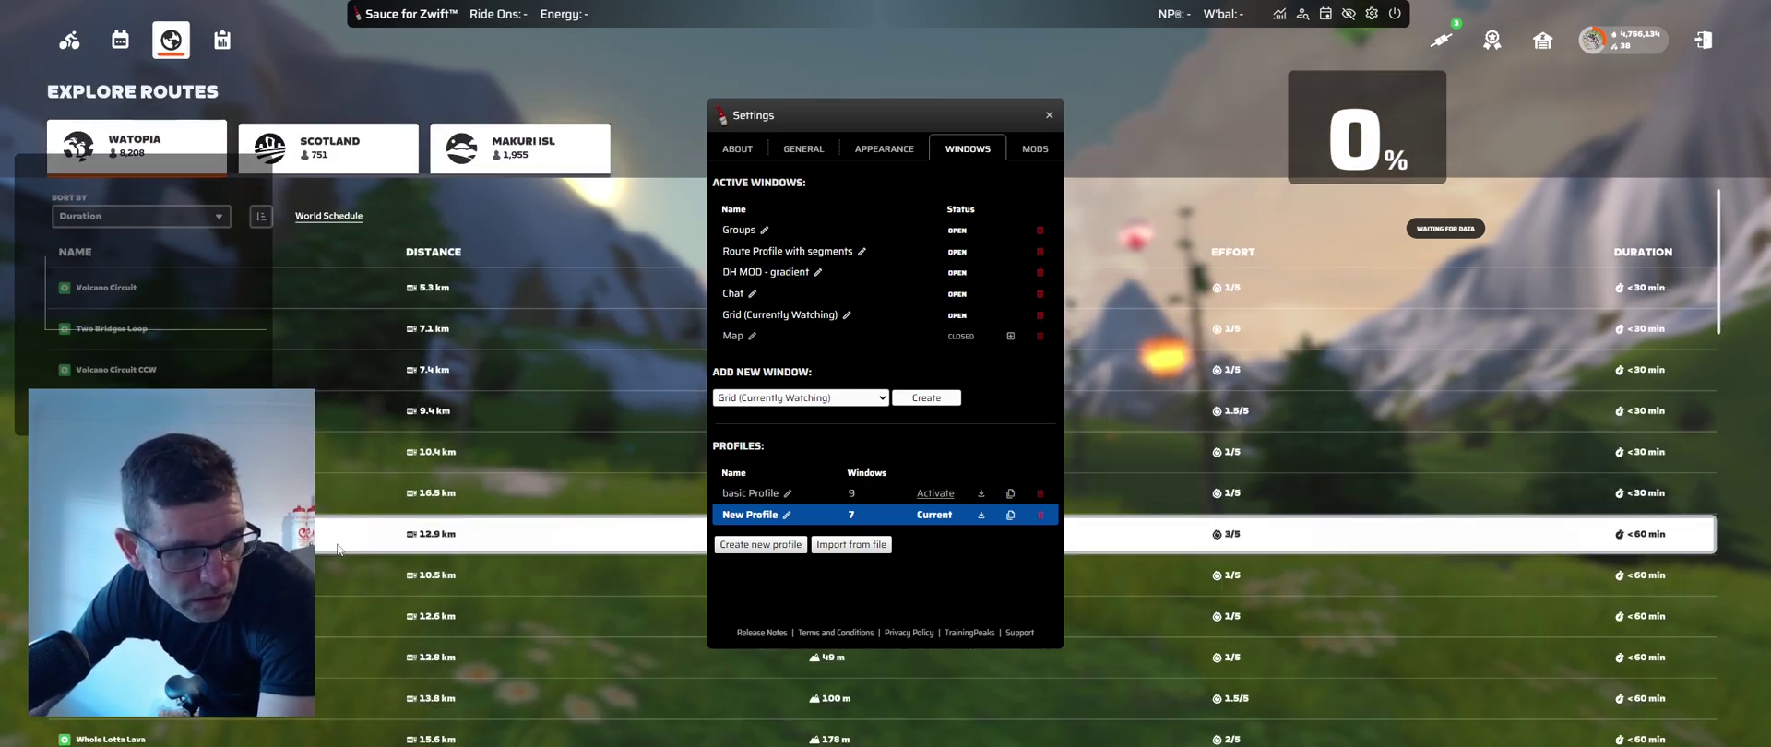